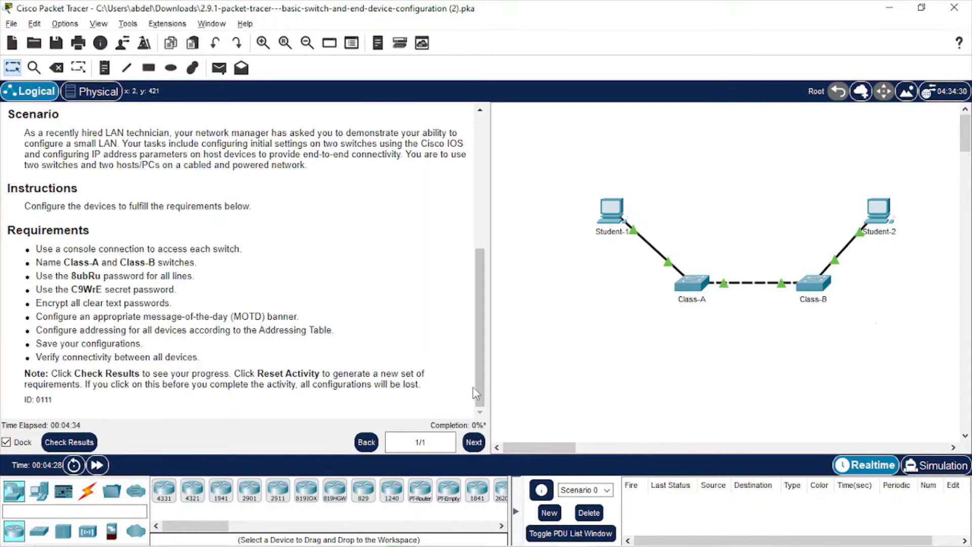
Review the lab instructions, noting Class-A's IP address 172.16.5.35
drag(476, 393, 477, 260)
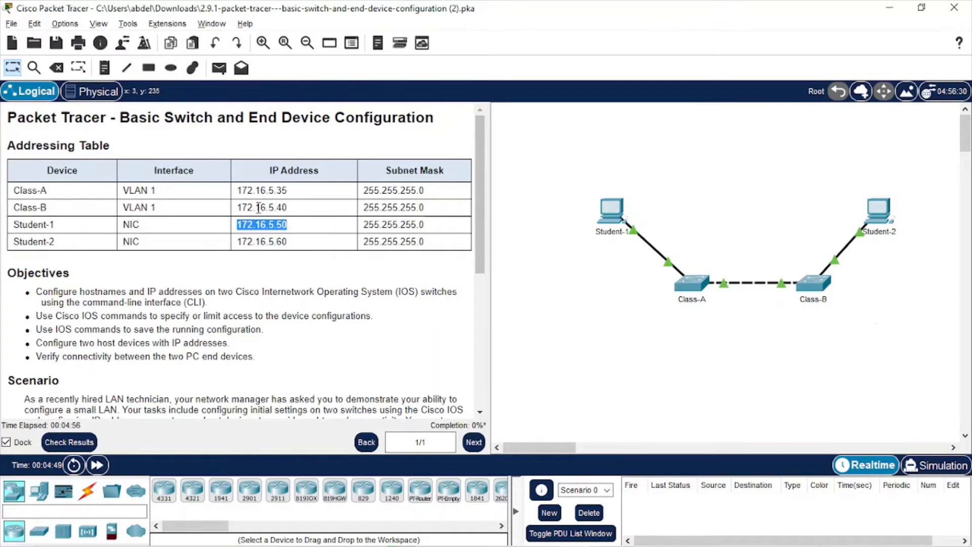
double_click(273, 191)
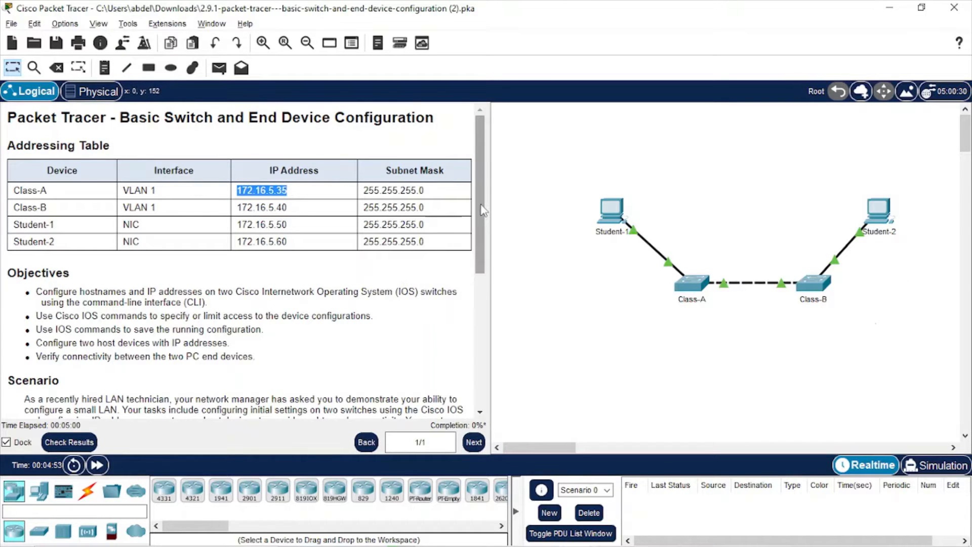
drag(482, 210, 475, 331)
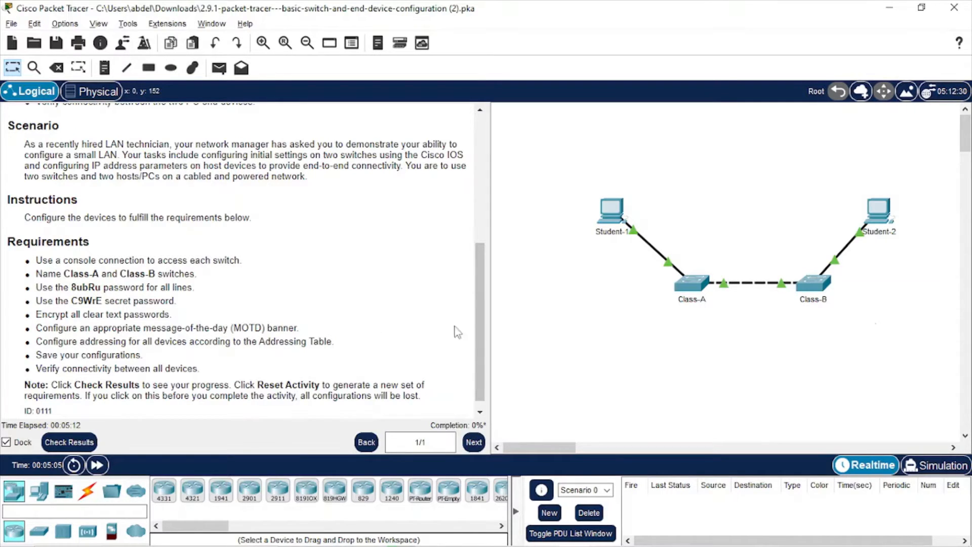
drag(475, 330, 480, 310)
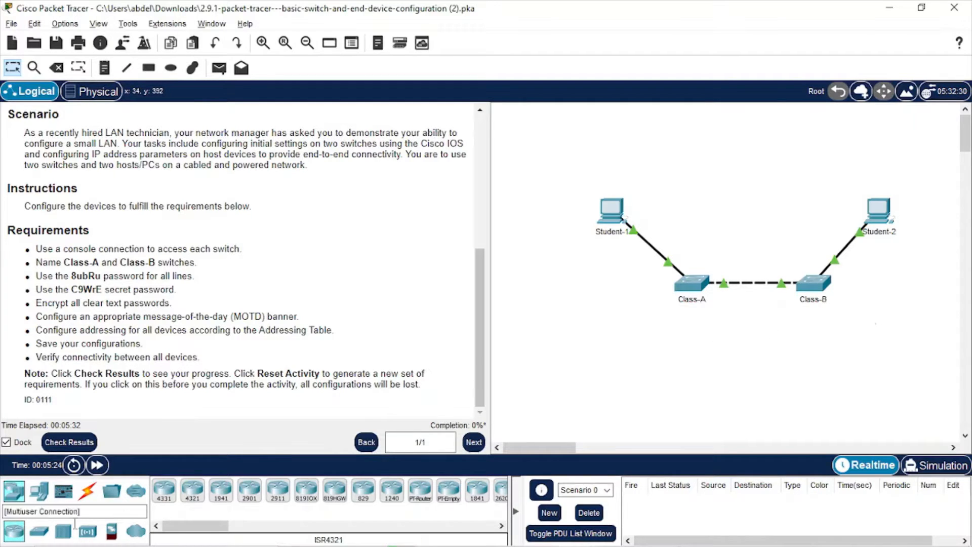
Connect a console cable from Class-A's Console port to Student-1's RS 232 port
click(88, 491)
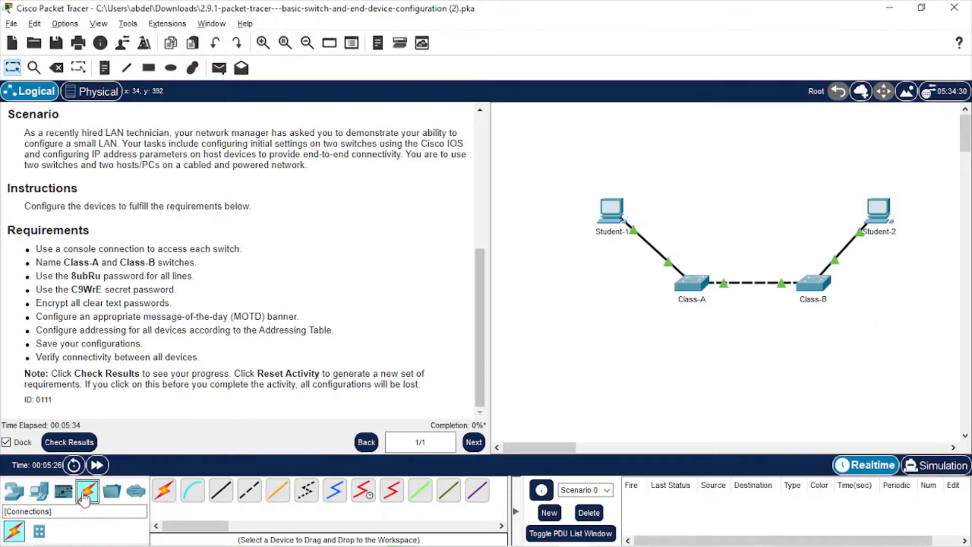
click(195, 491)
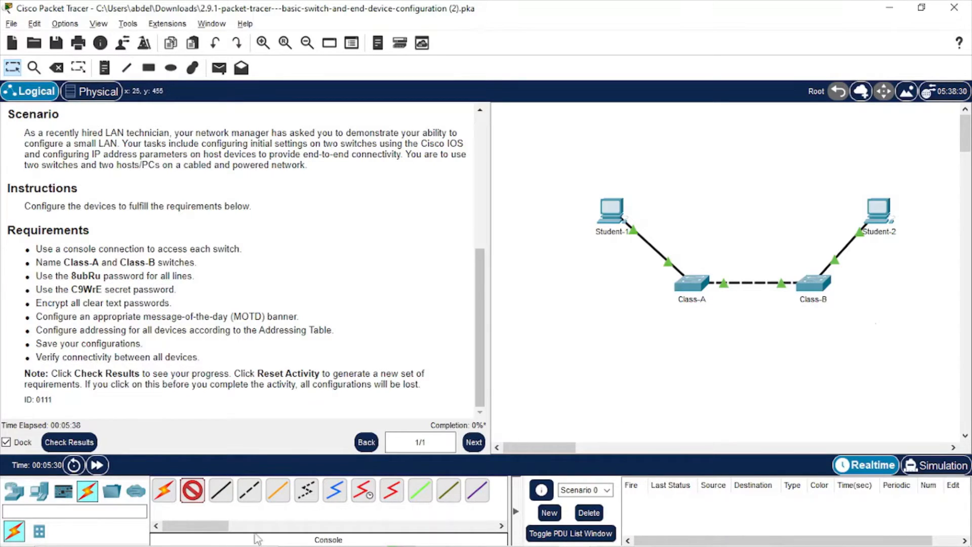
click(690, 284)
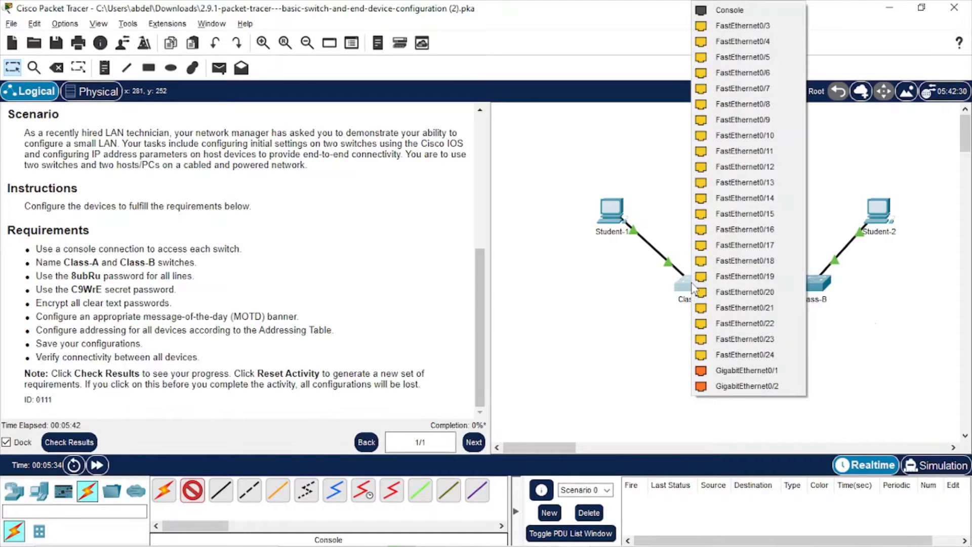
click(720, 12)
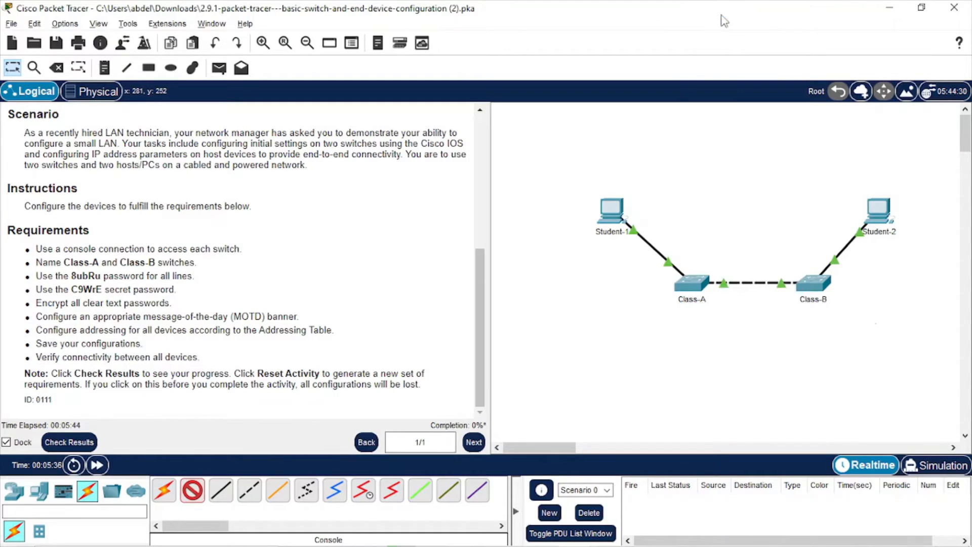
click(613, 212)
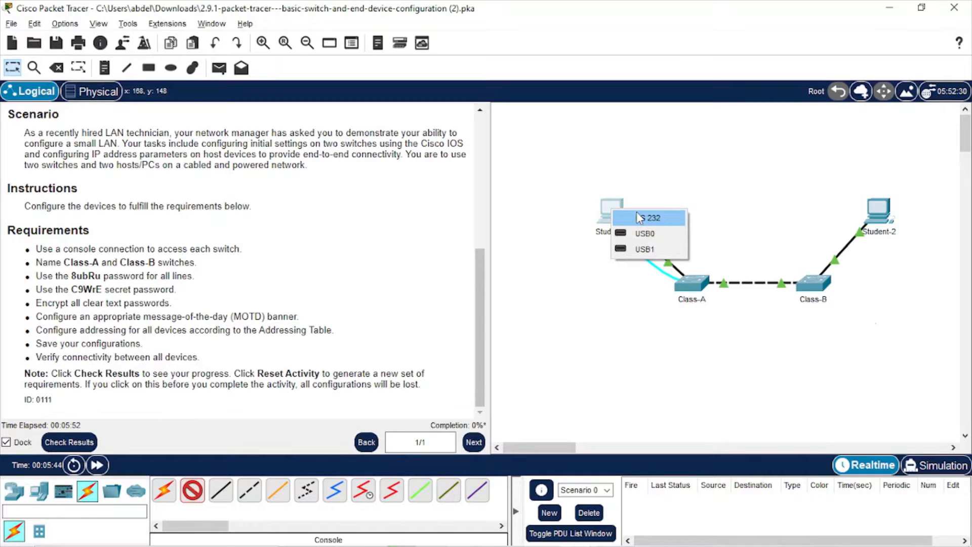
click(636, 216)
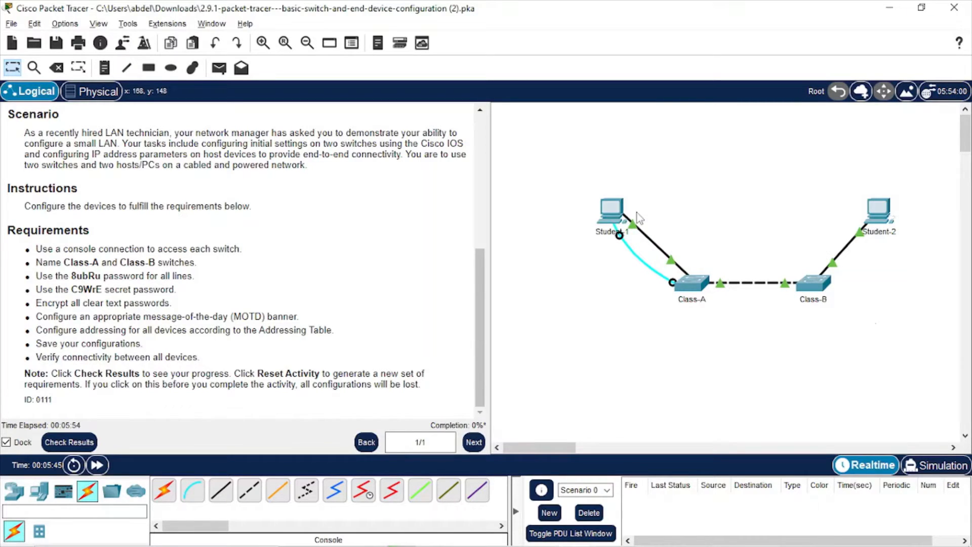
Connect a console cable from Class-B's Console port to Student-2's RS 232 port
click(192, 494)
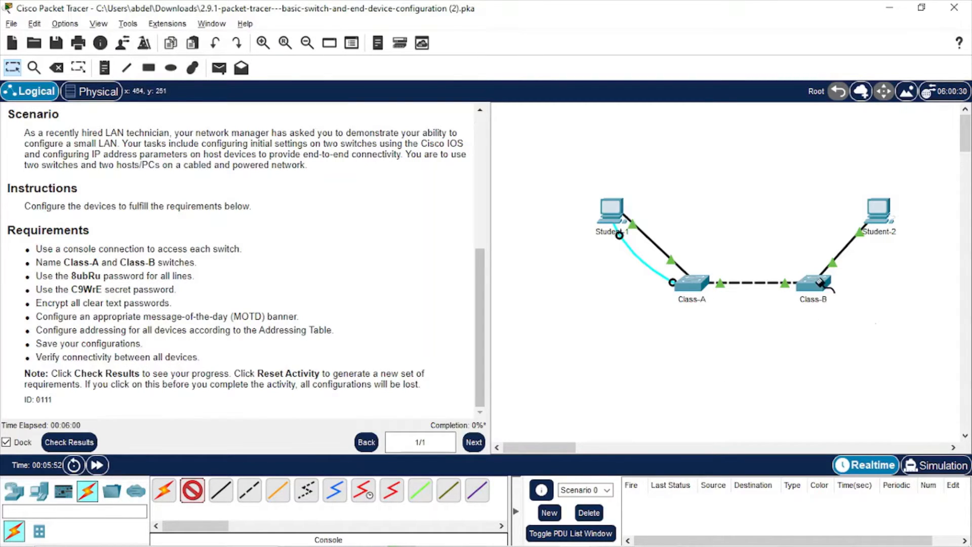
click(812, 285)
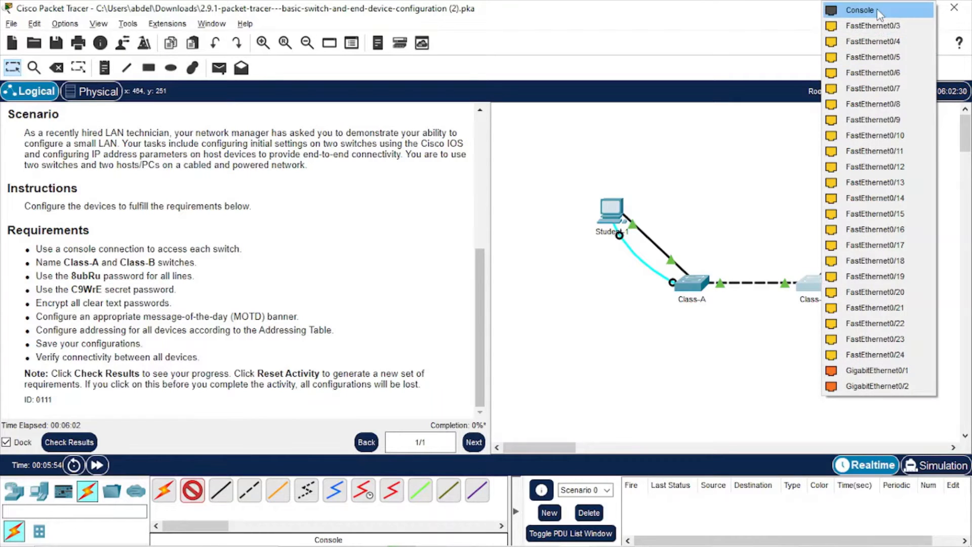
click(860, 10)
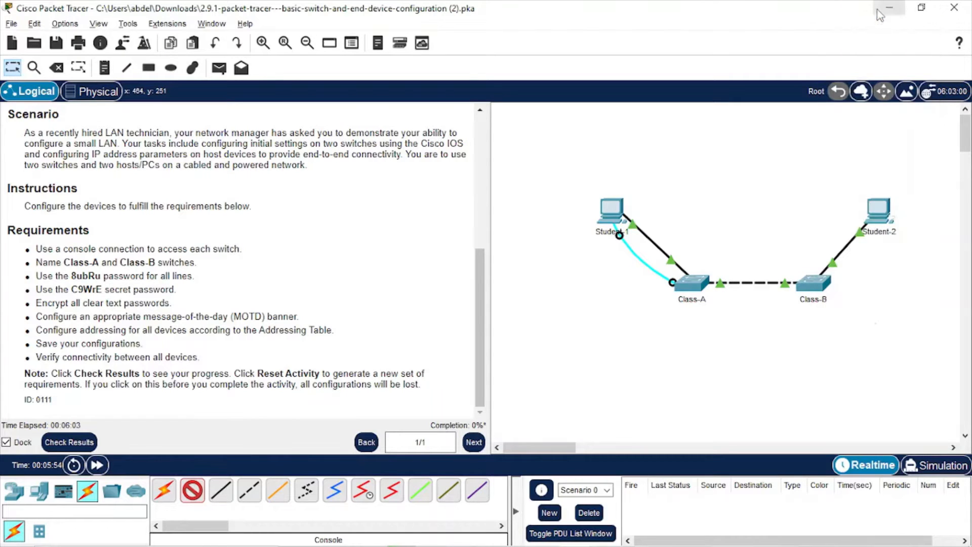
click(870, 205)
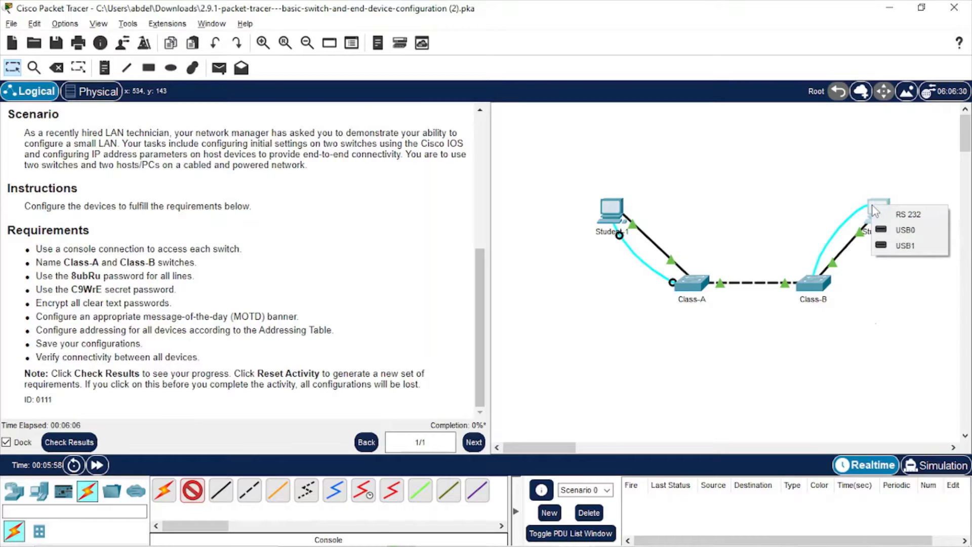
click(898, 216)
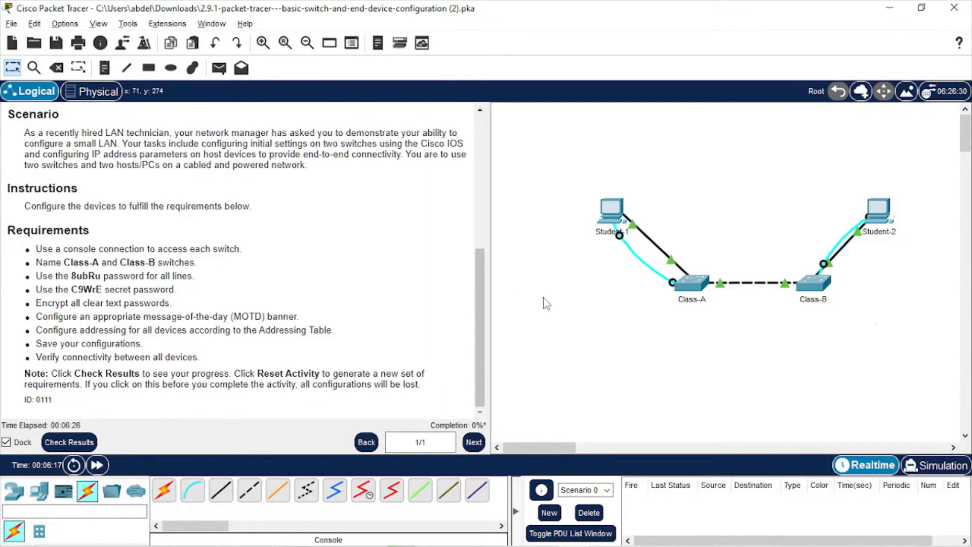
Launch Student-1's Desktop Terminal with the default port settings
click(614, 217)
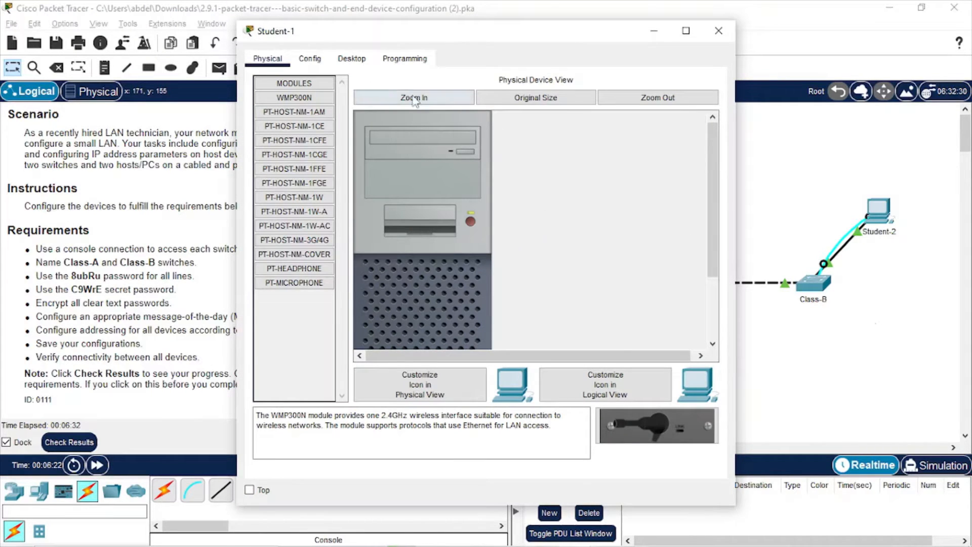
click(363, 60)
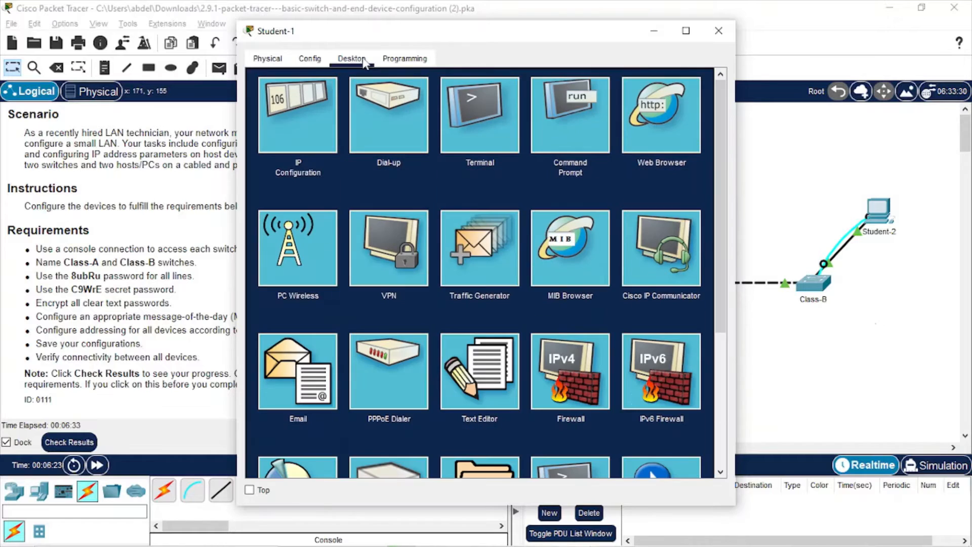
click(463, 147)
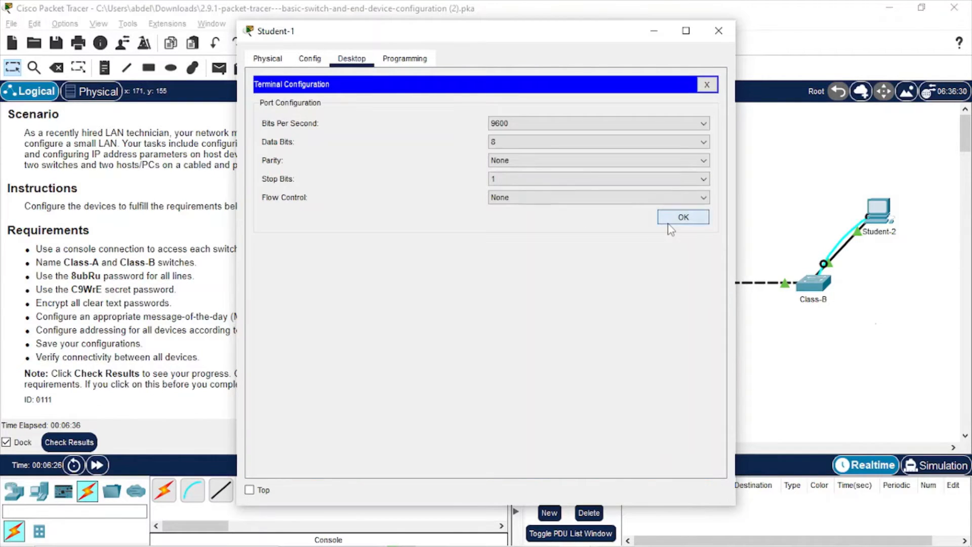
click(671, 229)
Enter privileged and global configuration mode on the switch with en and conf t
key(Return)
key(Return)
key(Return)
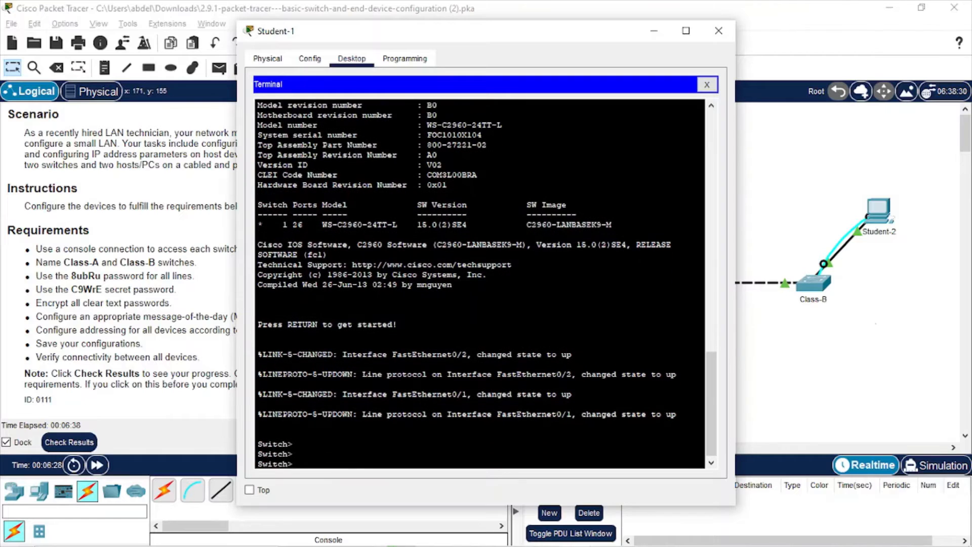
text(en)
key(Return)
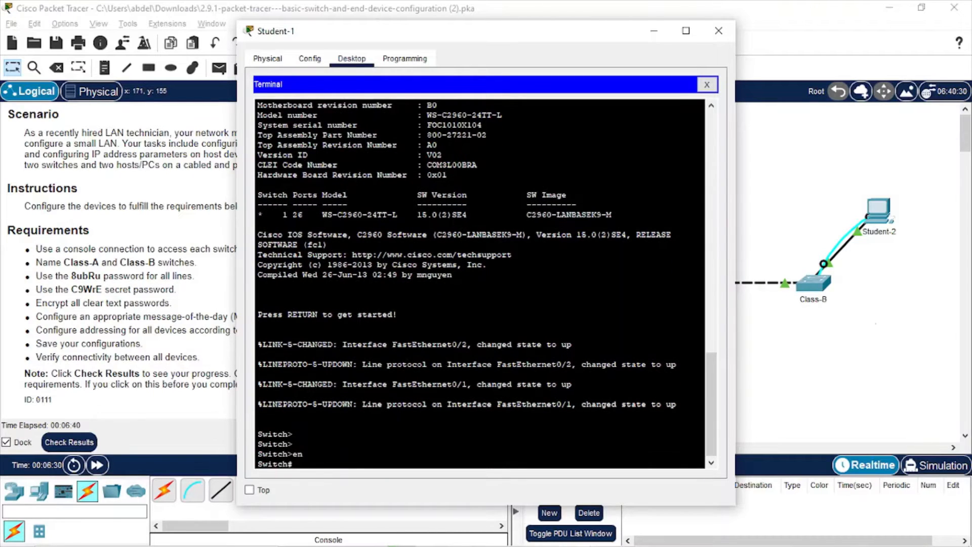
text(conf t)
key(Return)
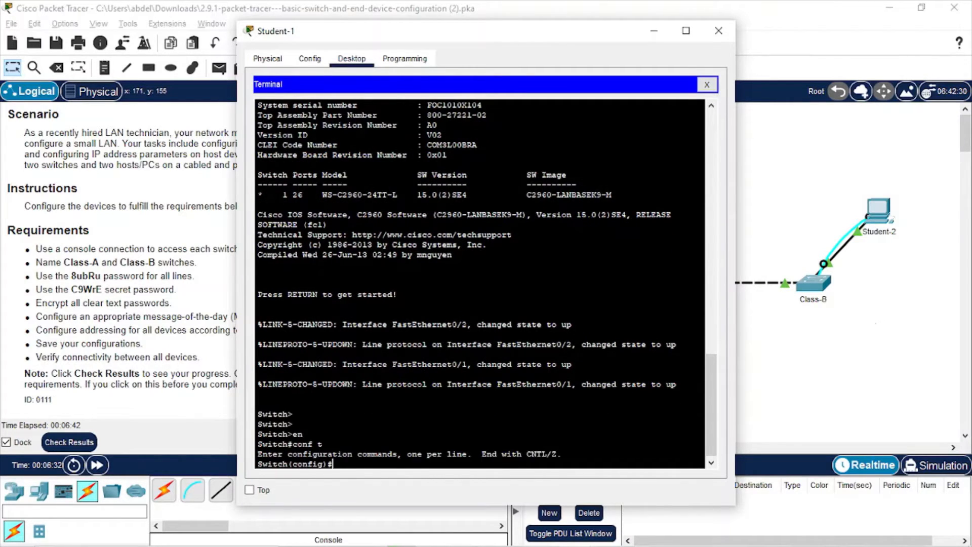
drag(534, 31, 770, 19)
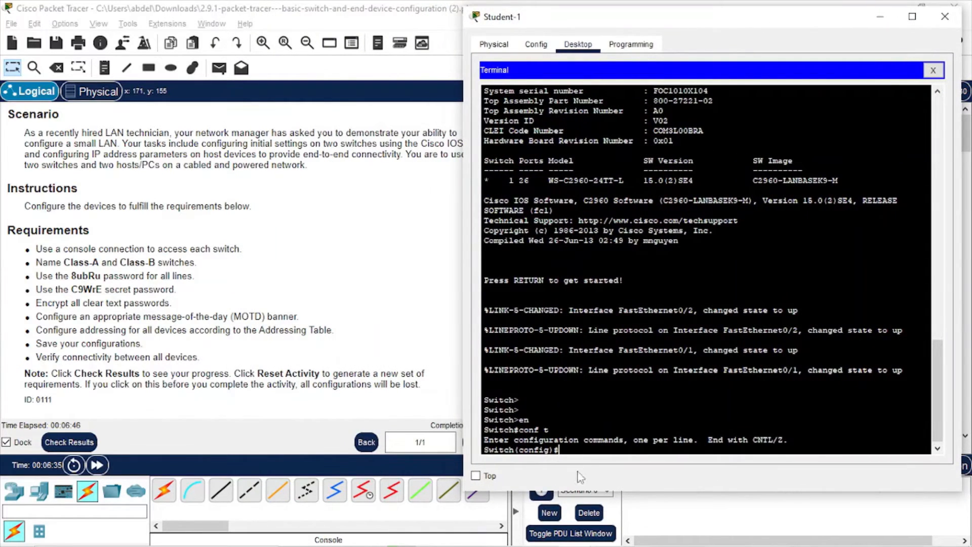
Apply hostname Class-A, then enter line console 0 configuration
key(Return)
key(Return)
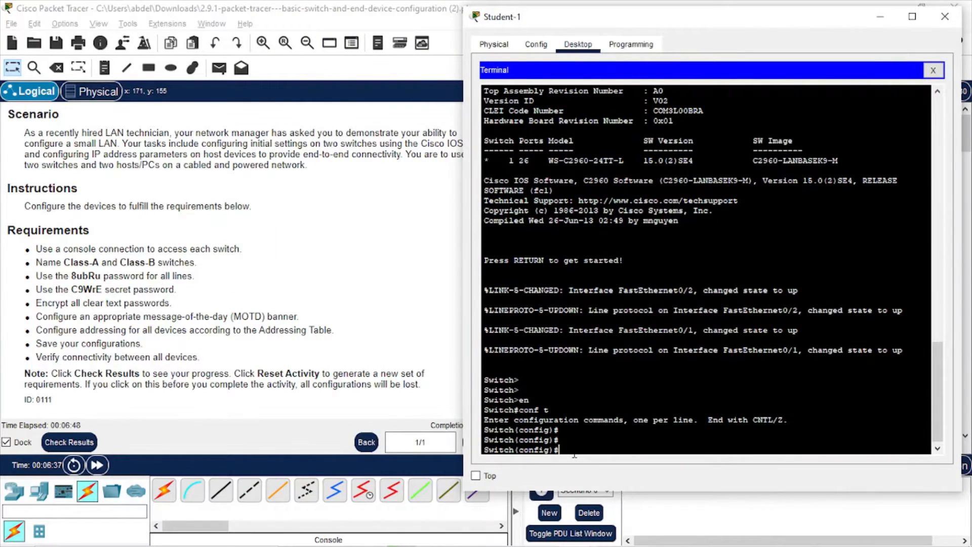
text(hostname Cla)
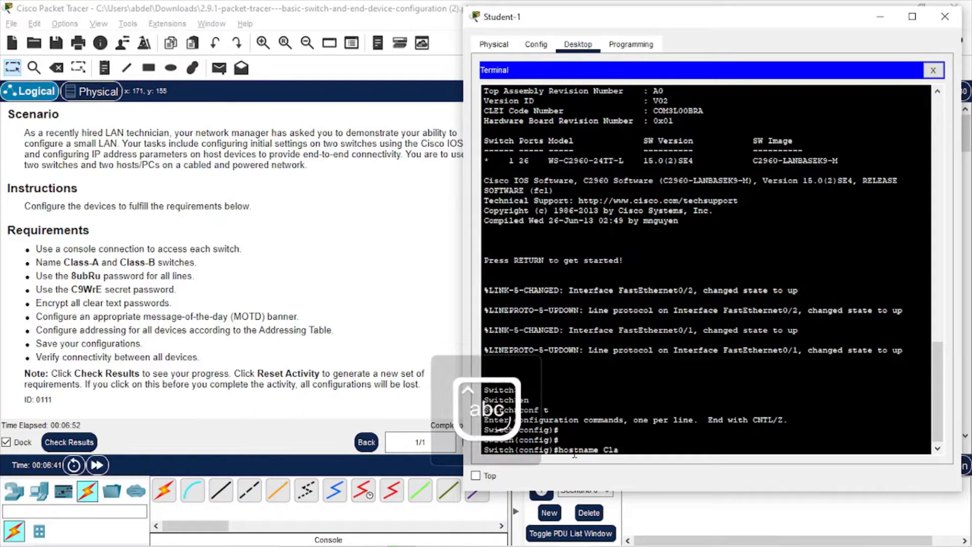
text(ss-A)
key(Return)
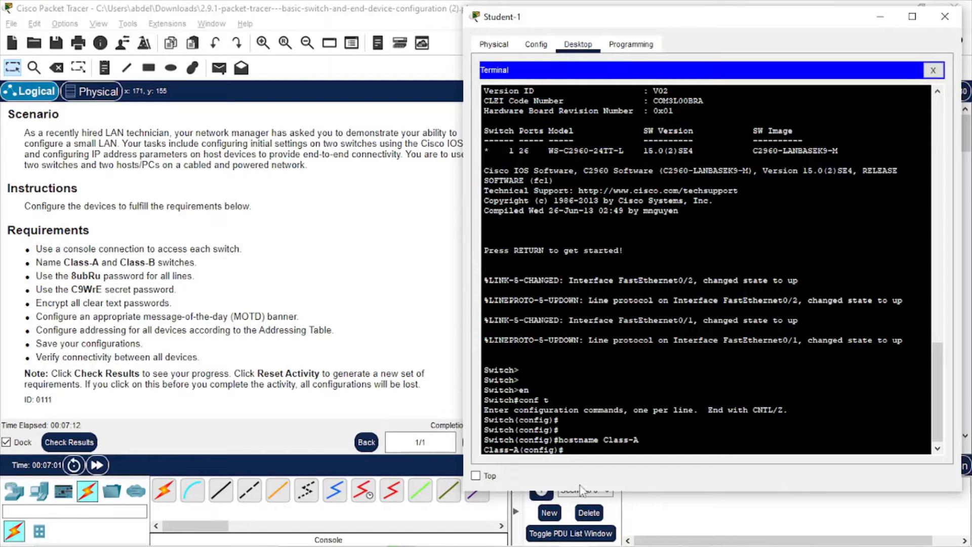
text(ne console 0)
key(Return)
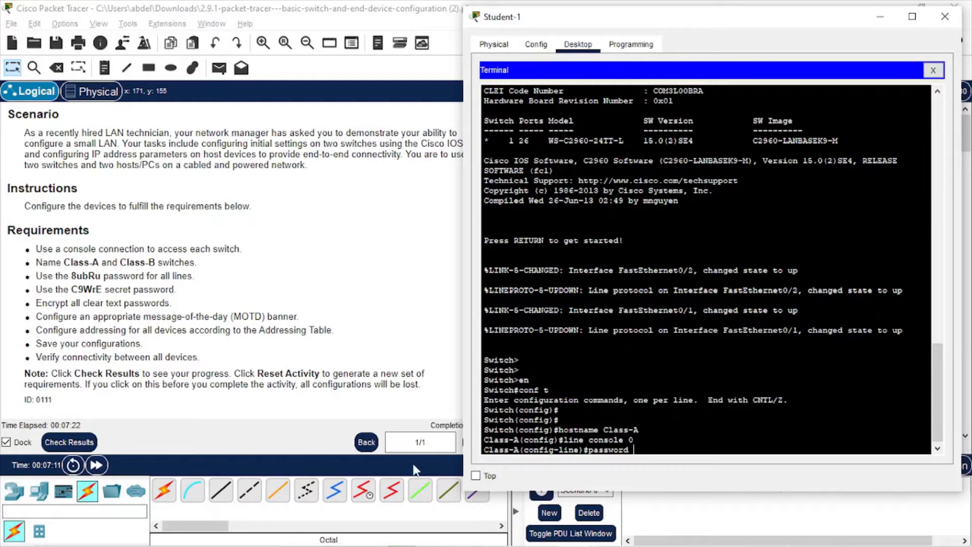
Give console line 0 the lab's line password from the requirements, enable login, and exit
drag(100, 278, 71, 276)
right_click(74, 275)
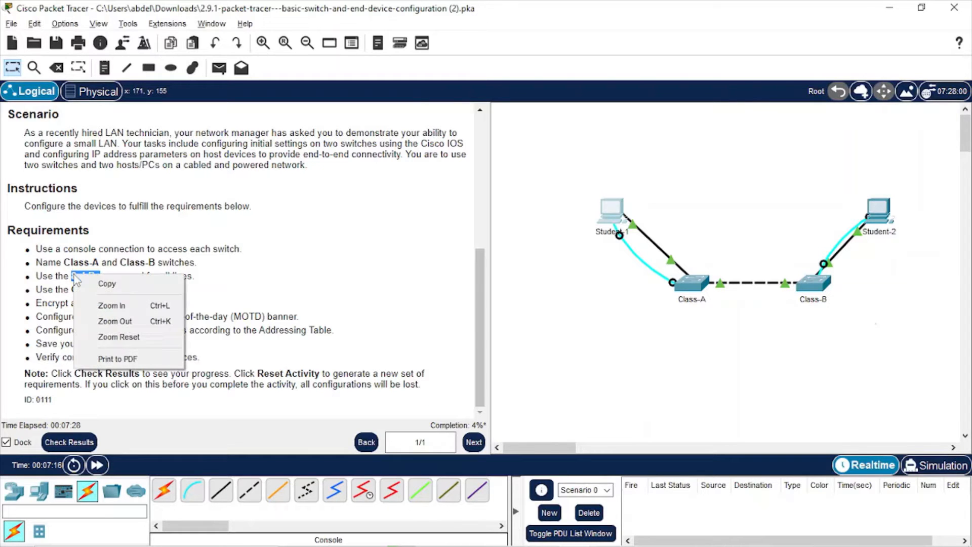
click(109, 283)
key(alt+Tab)
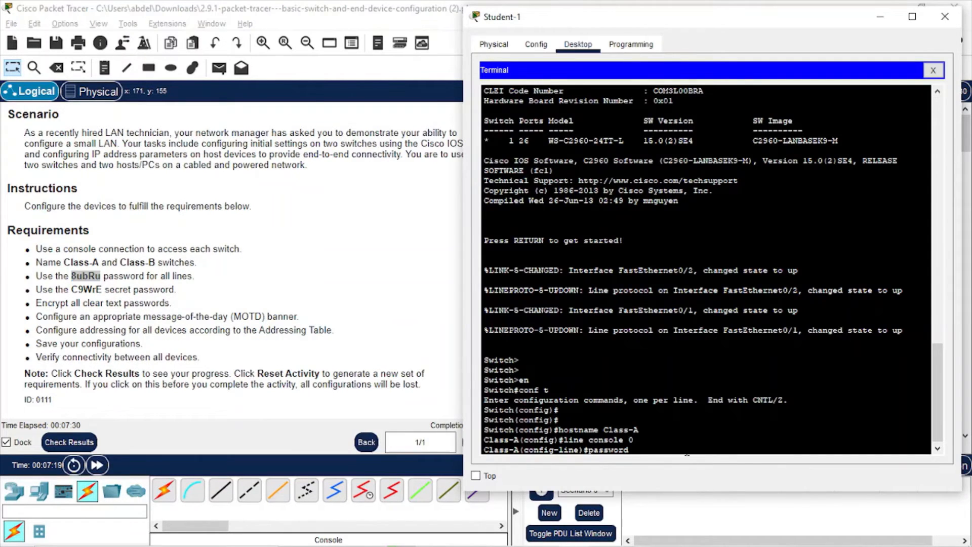
right_click(687, 454)
click(719, 475)
key(Return)
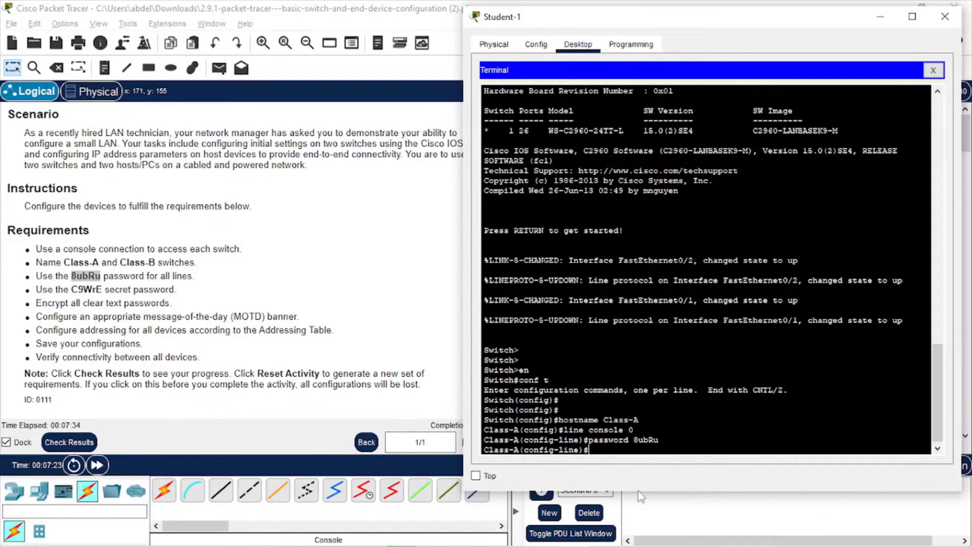
text(login)
key(Return)
text(exi)
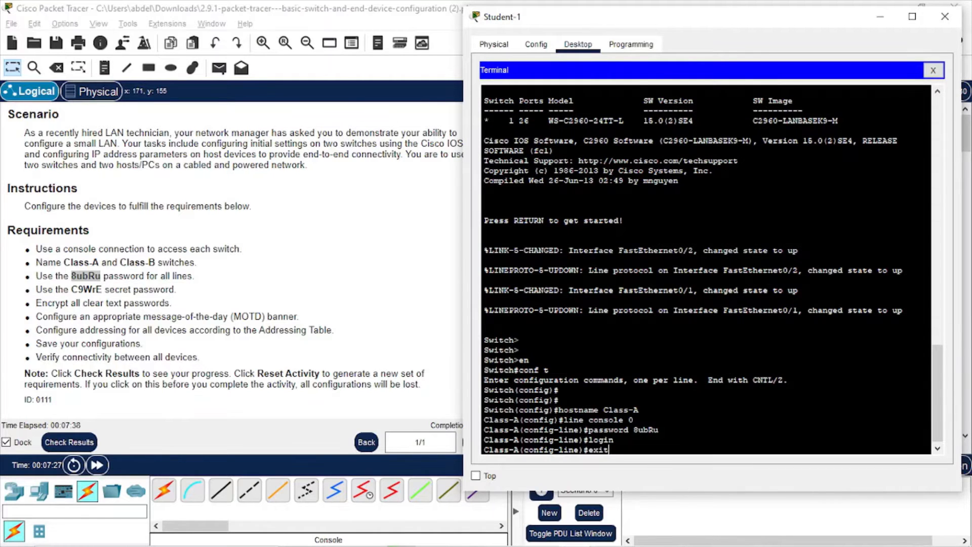
text(t)
key(Return)
key(Return)
key(Return)
Apply the same line password and login to vty lines 0–15, then exit
text(lass-A(config)#l)
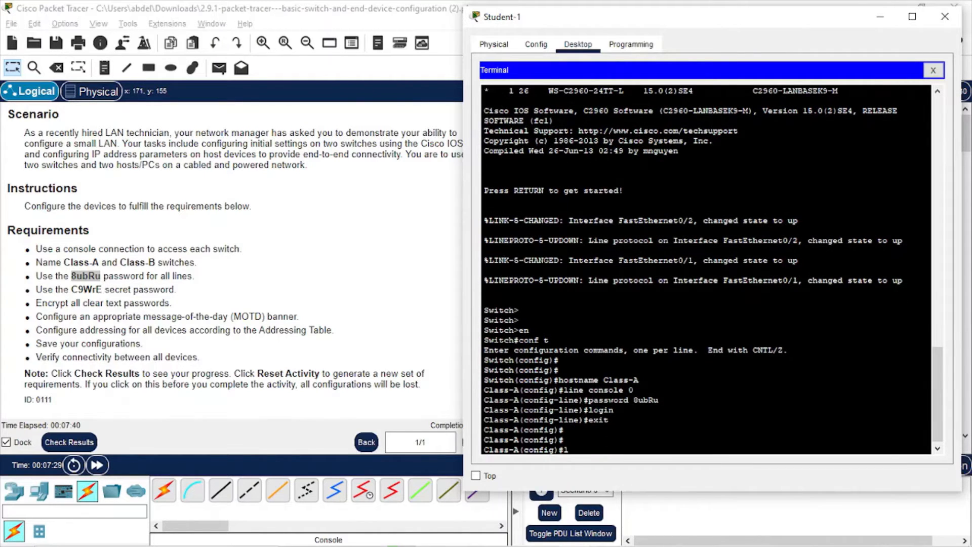
text(ine vty 0 15)
key(Return)
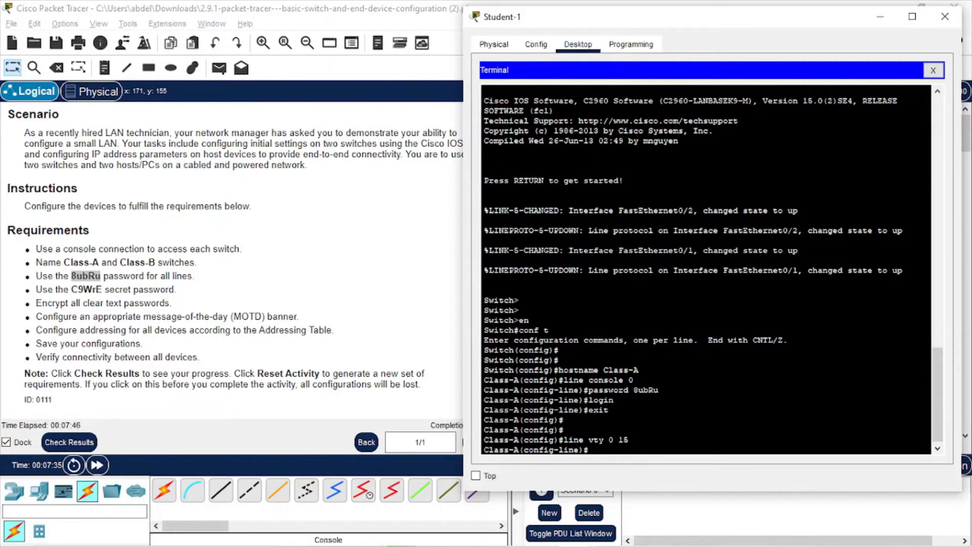
key(Up)
key(Up)
key(Up)
key(Up)
key(Down)
key(Return)
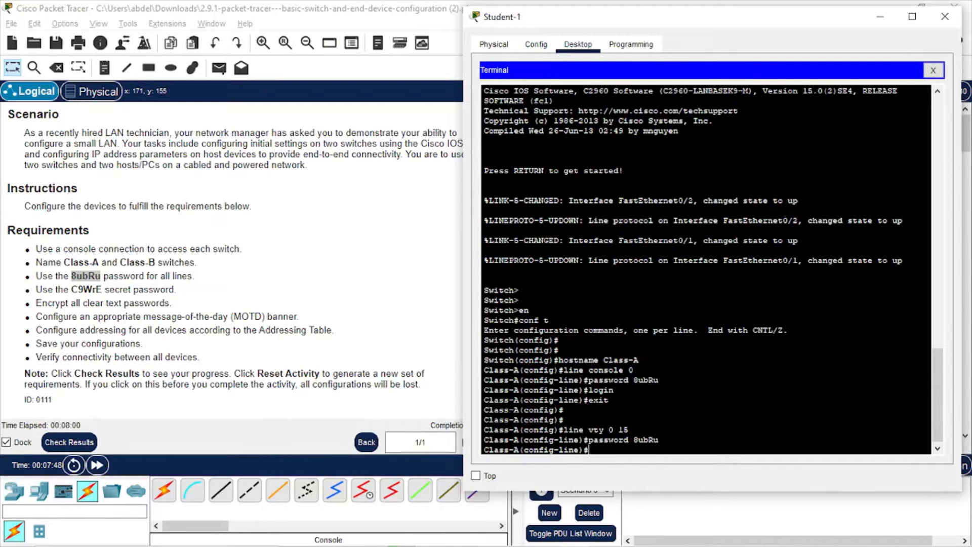
text(login)
key(Return)
text(exi)
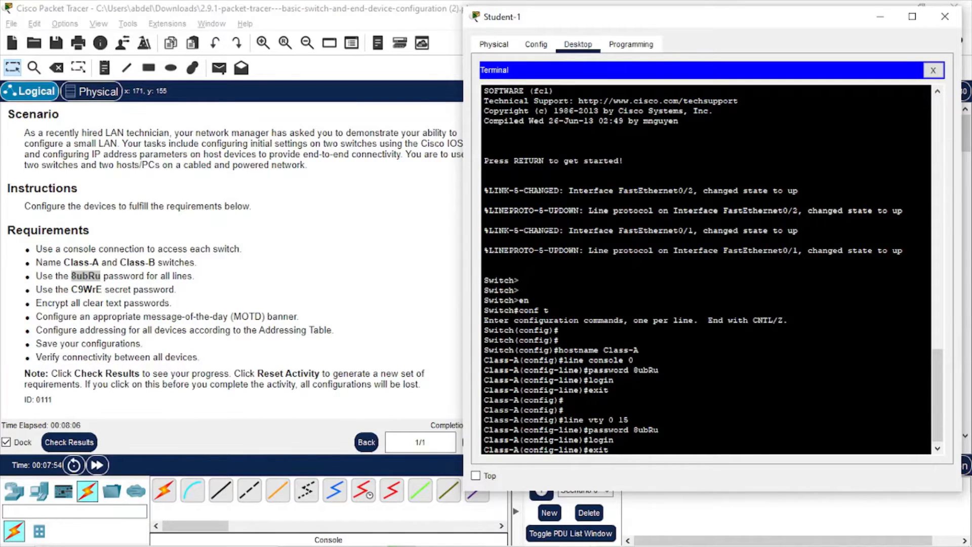
text(t)
key(Return)
key(Return)
key(Return)
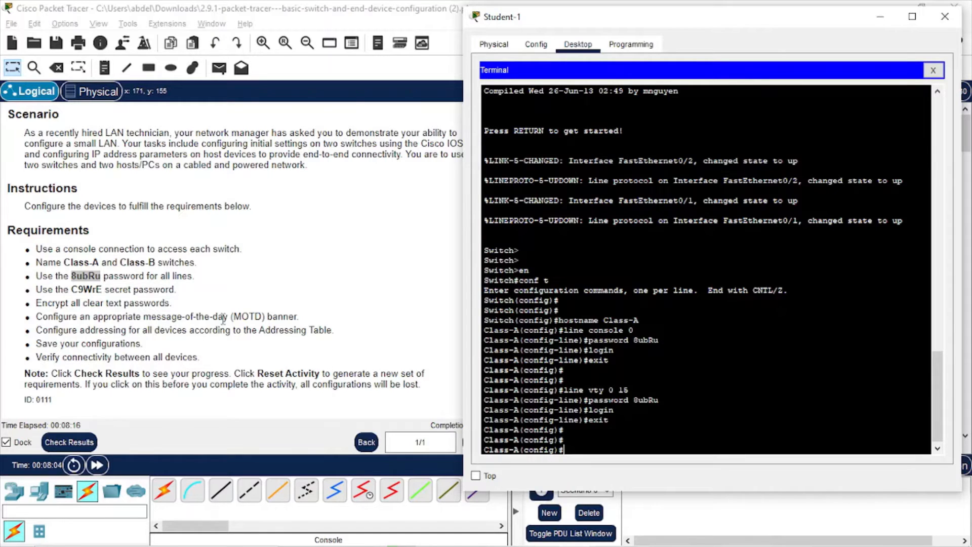
Locate the secret password requirement and start the enable secret command in the terminal
triple_click(54, 286)
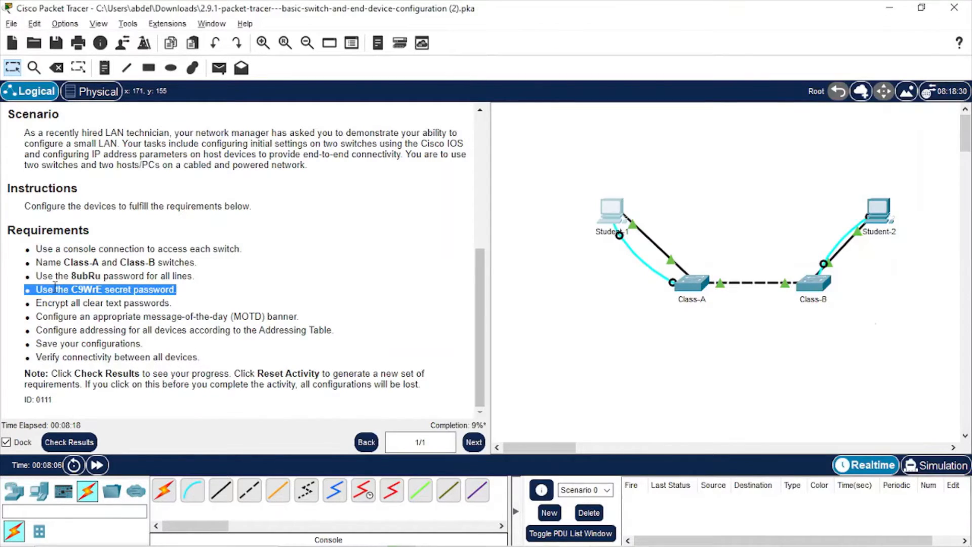
click(90, 290)
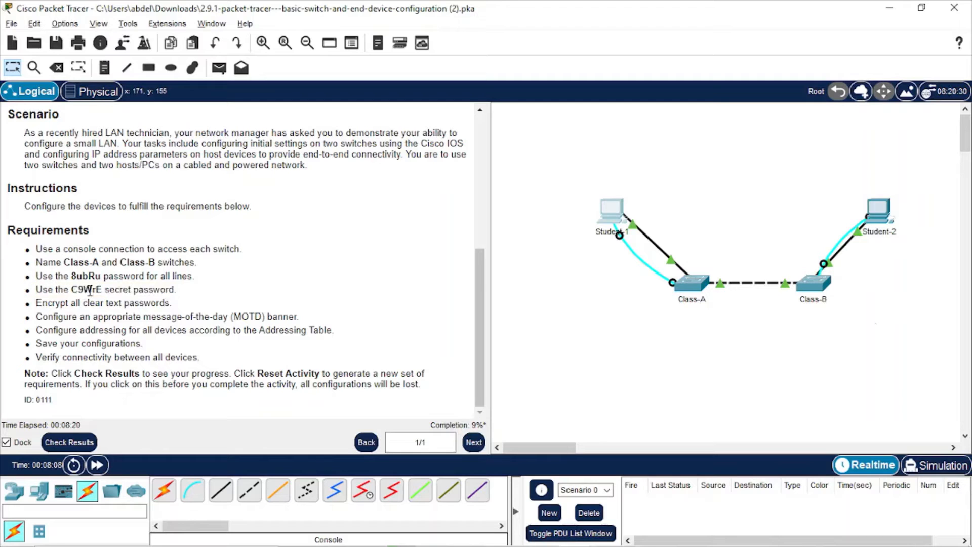
triple_click(90, 291)
click(90, 291)
key(alt+Tab)
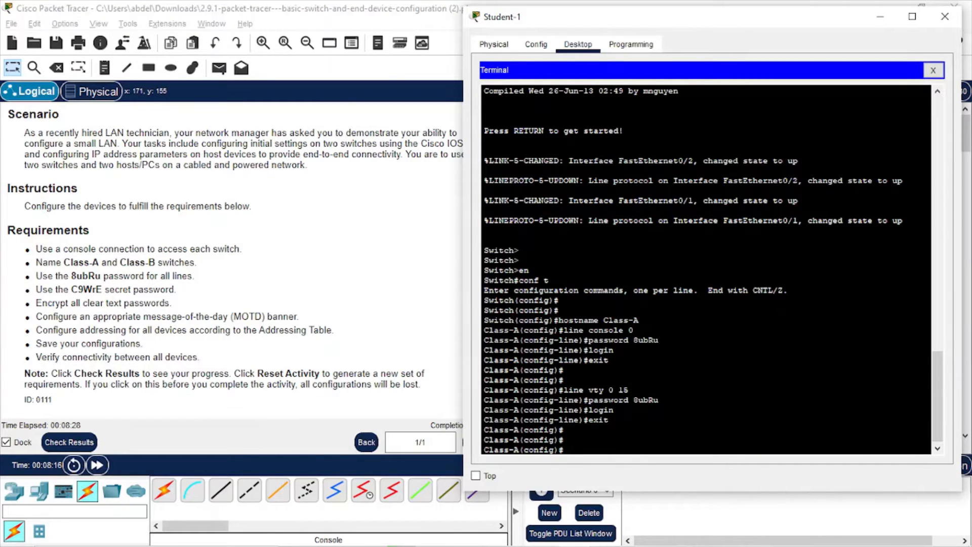
text(enable secret)
Copy the required secret password and paste it to complete enable secret
click(85, 293)
double_click(85, 293)
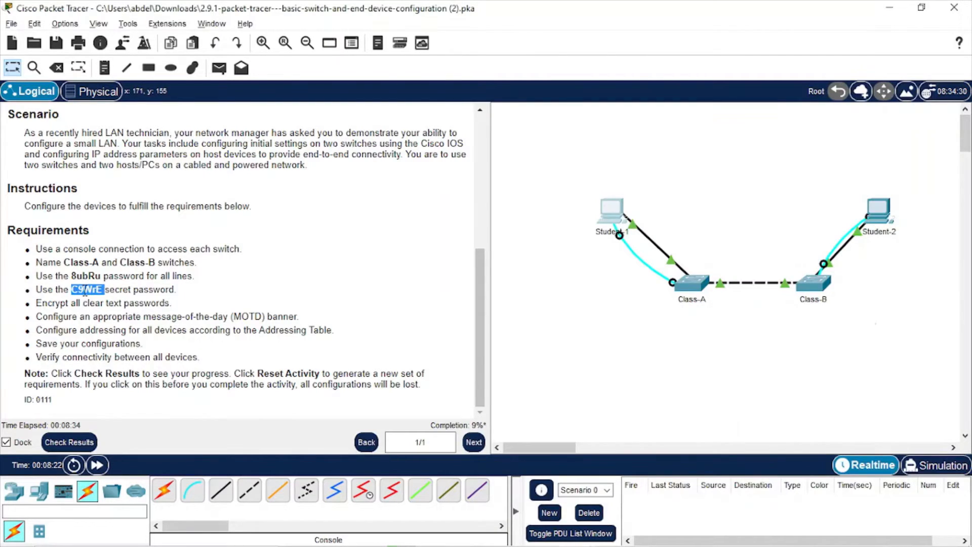
click(85, 292)
drag(72, 289, 103, 286)
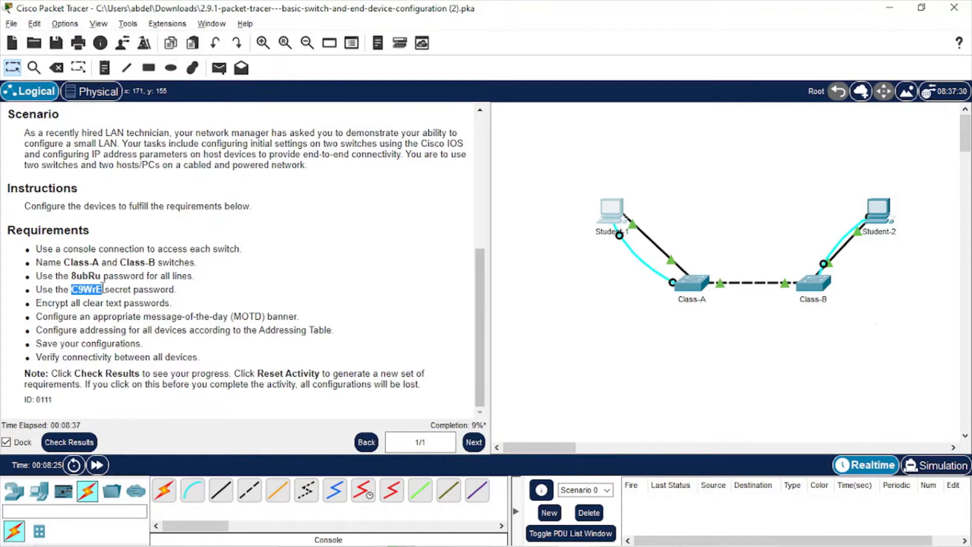
right_click(96, 286)
click(123, 298)
key(alt+Tab)
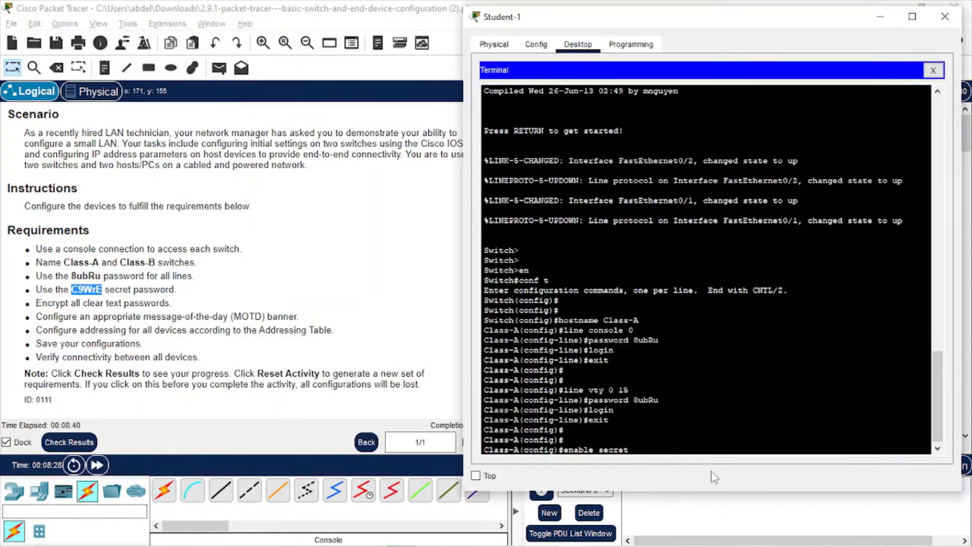
right_click(659, 450)
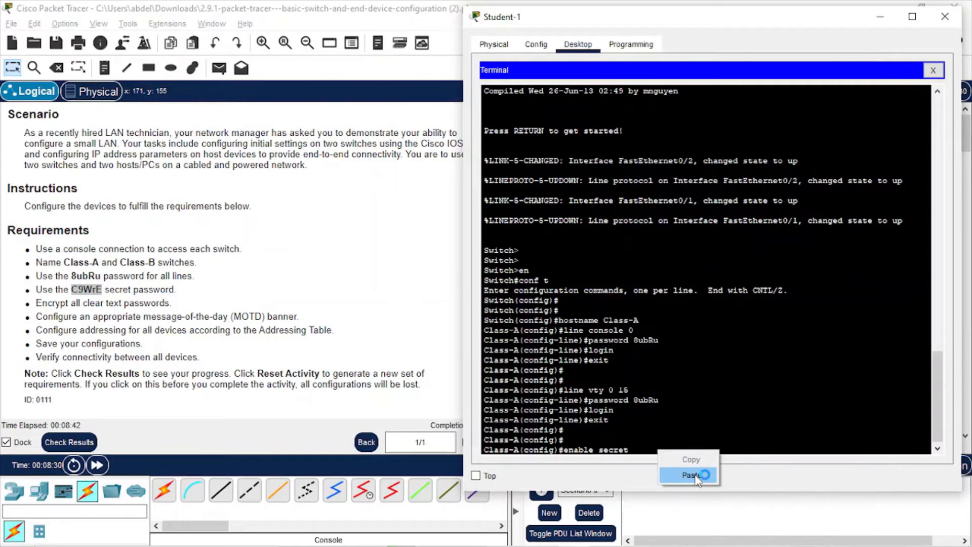
click(691, 474)
key(Return)
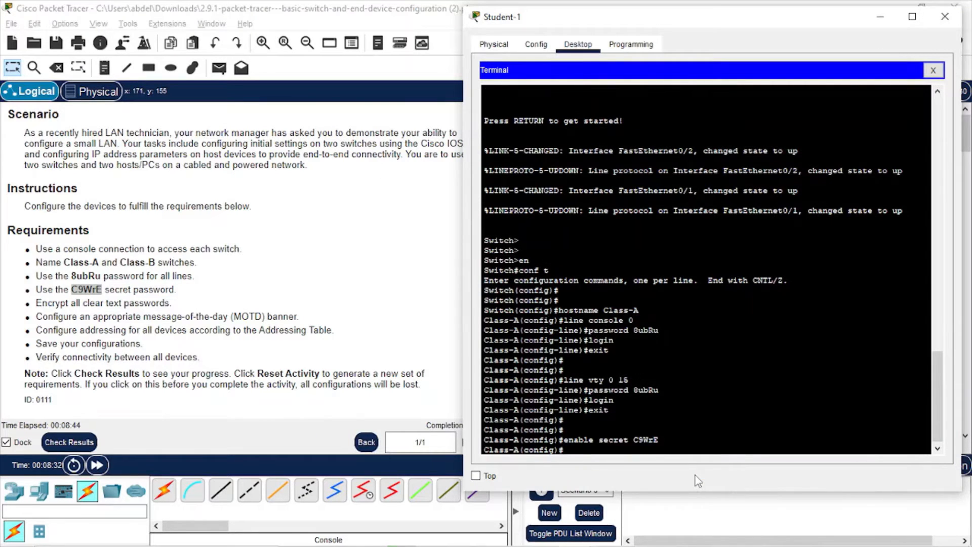
key(Return)
key(Return)
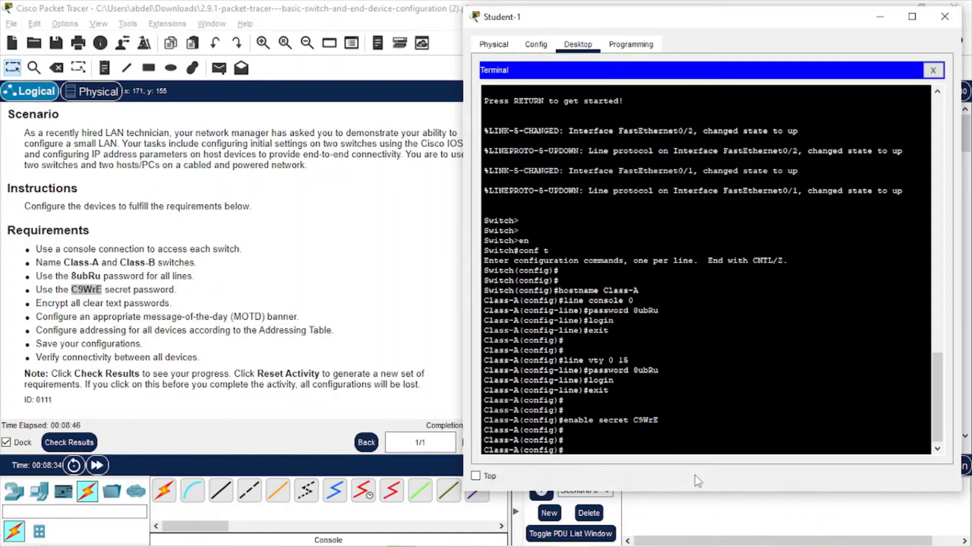
Enable service password-encryption on Class-A as the requirements list
click(55, 306)
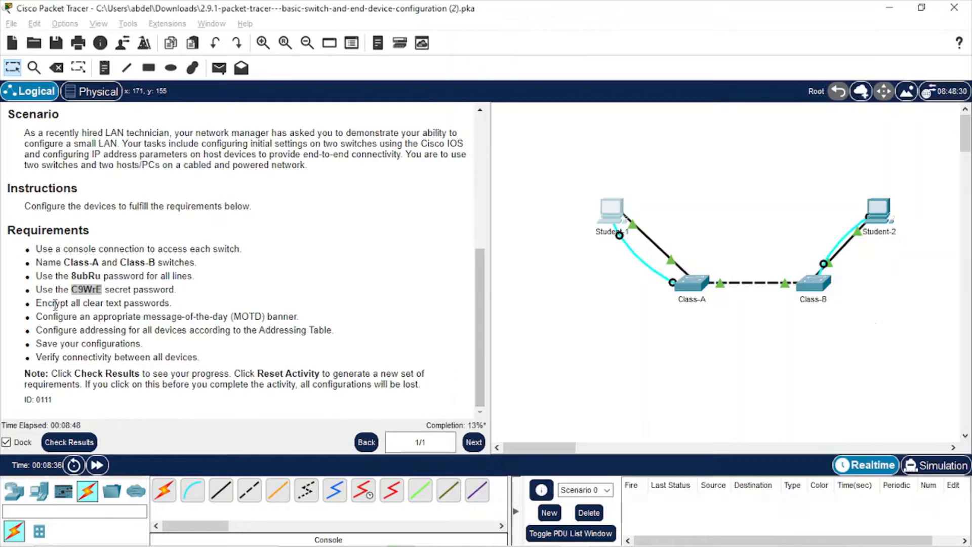
triple_click(54, 304)
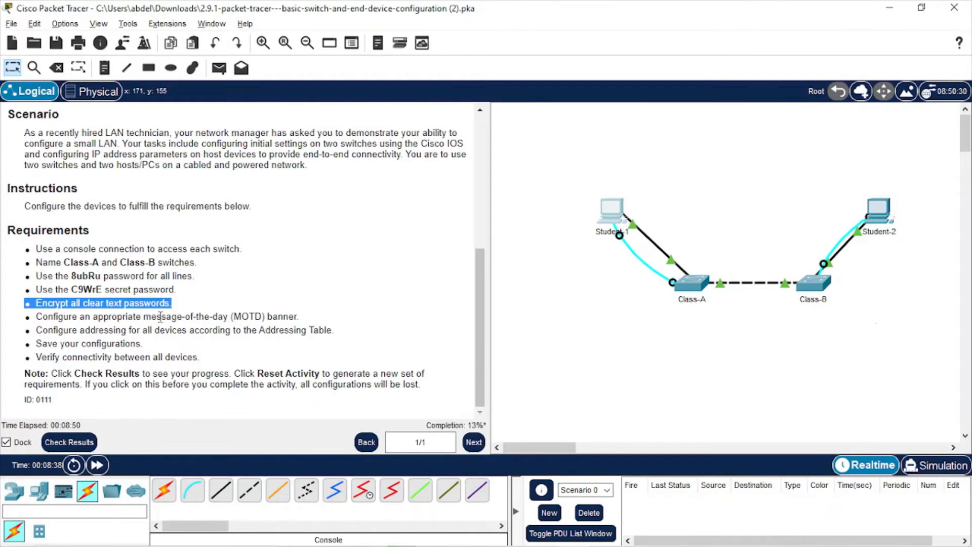
key(alt+Tab)
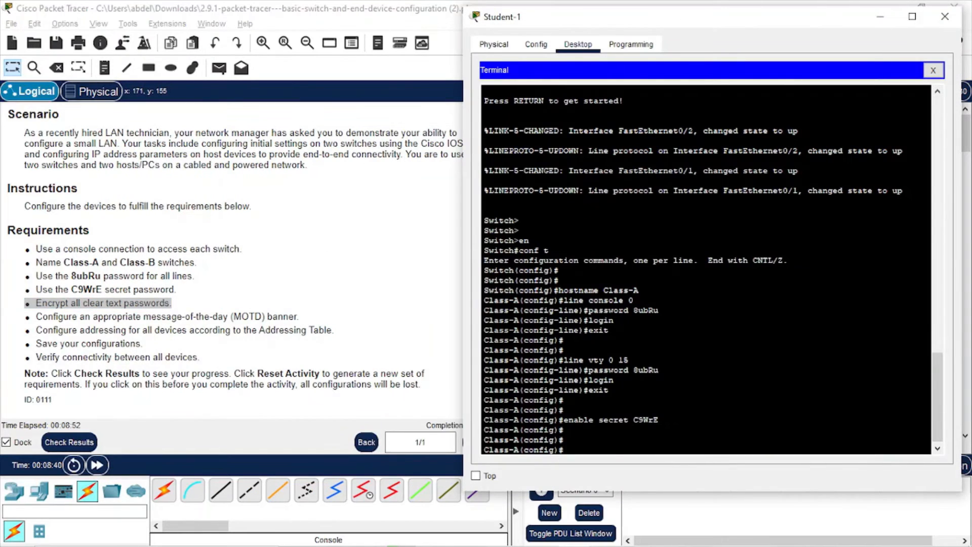
text(enc)
key(BackSpace)
key(BackSpace)
text(rvice passw)
key(Tab)
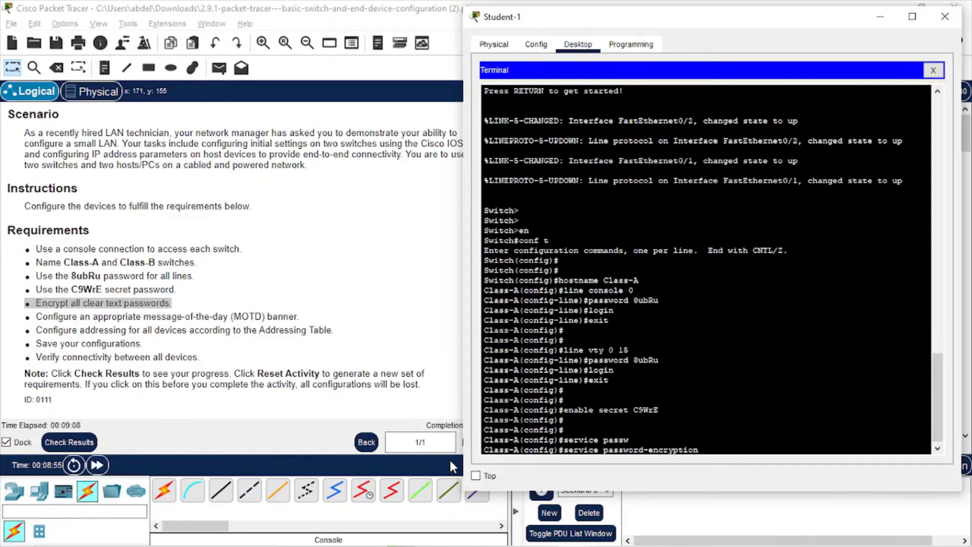
key(Return)
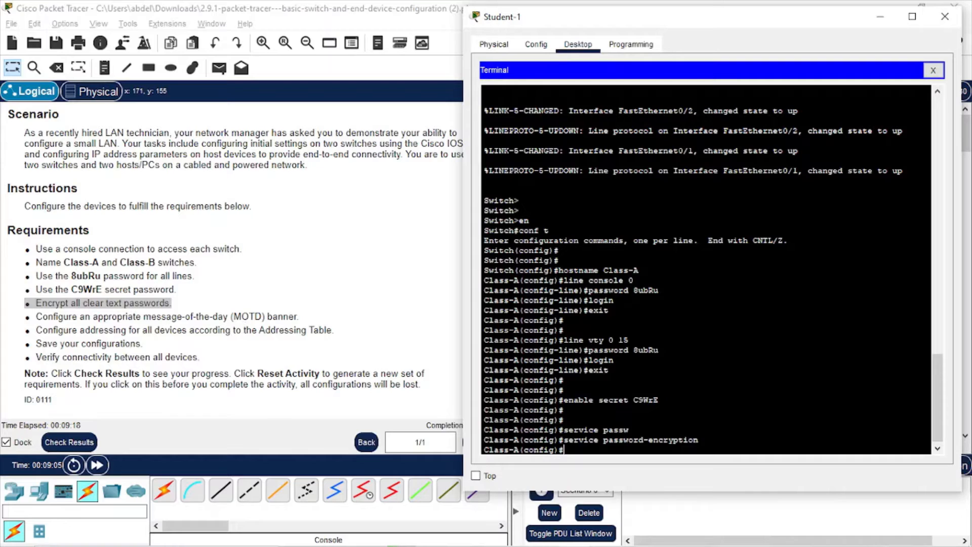
Set banner motd "Warning!" on Class-A
text(banner motd "")
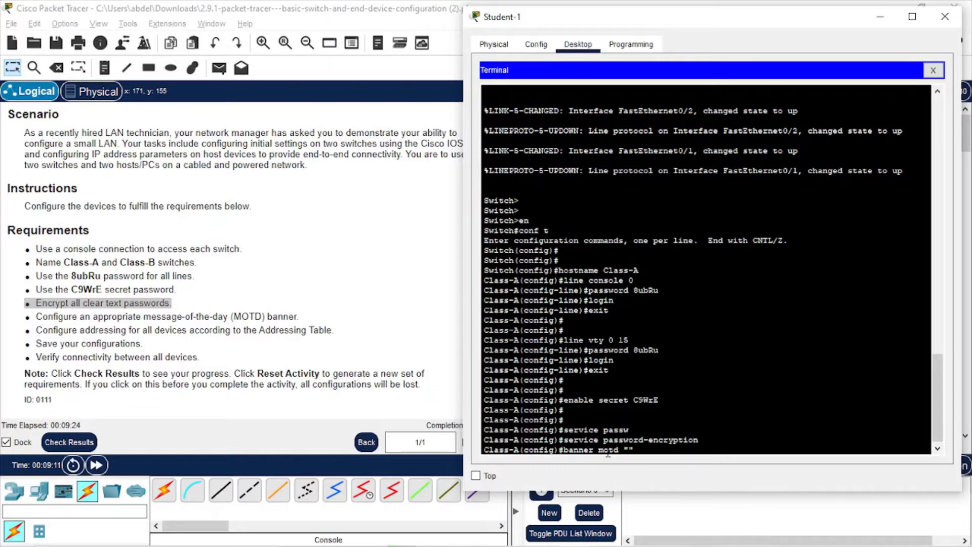
key(Left)
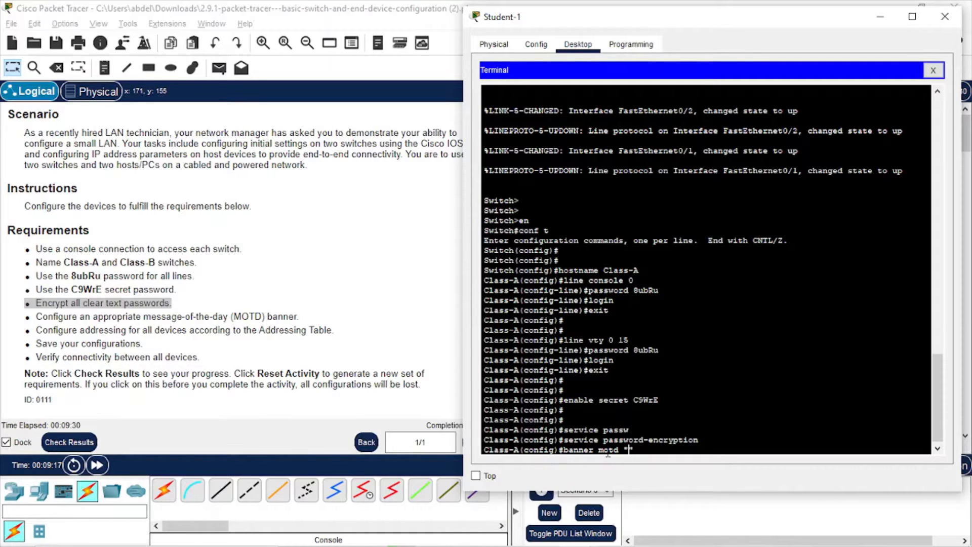
text(Wa)
text(rning)
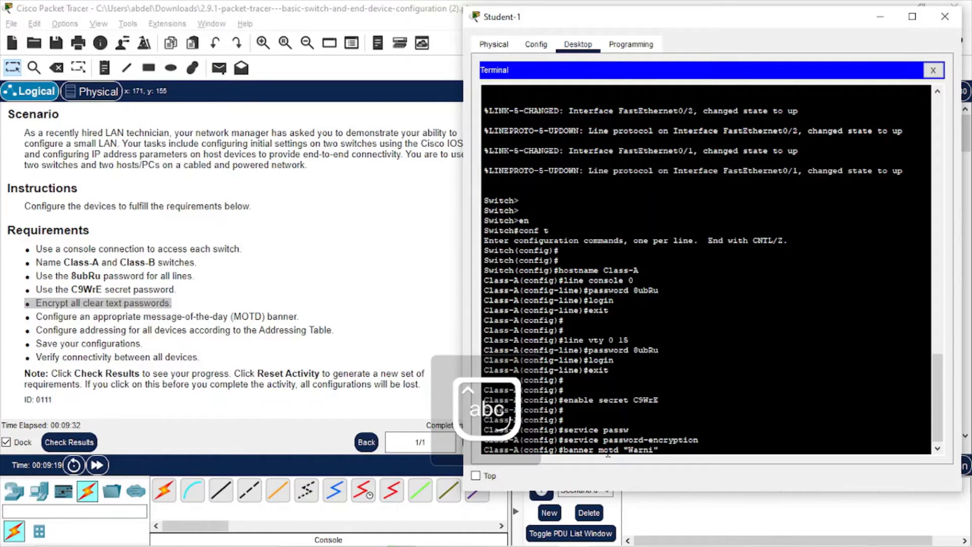
text(!)
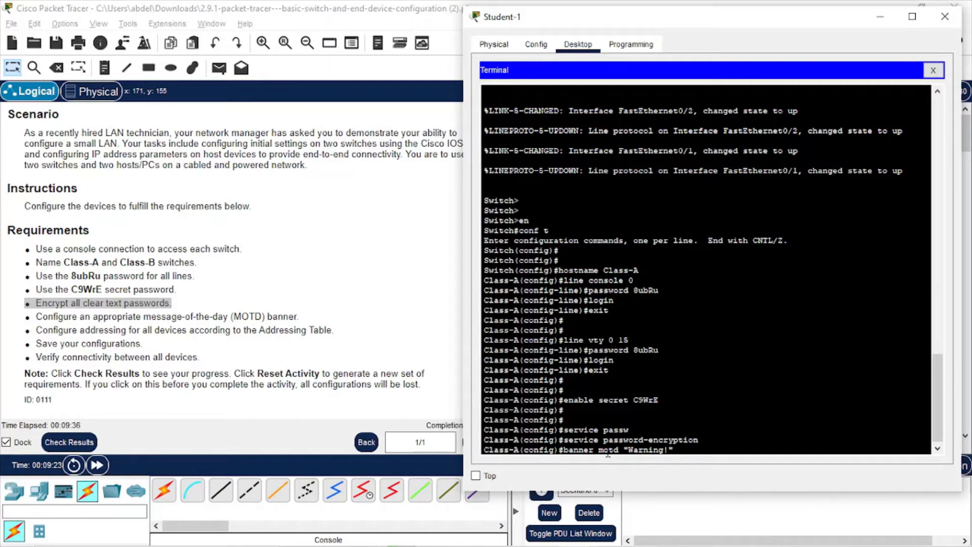
key(Return)
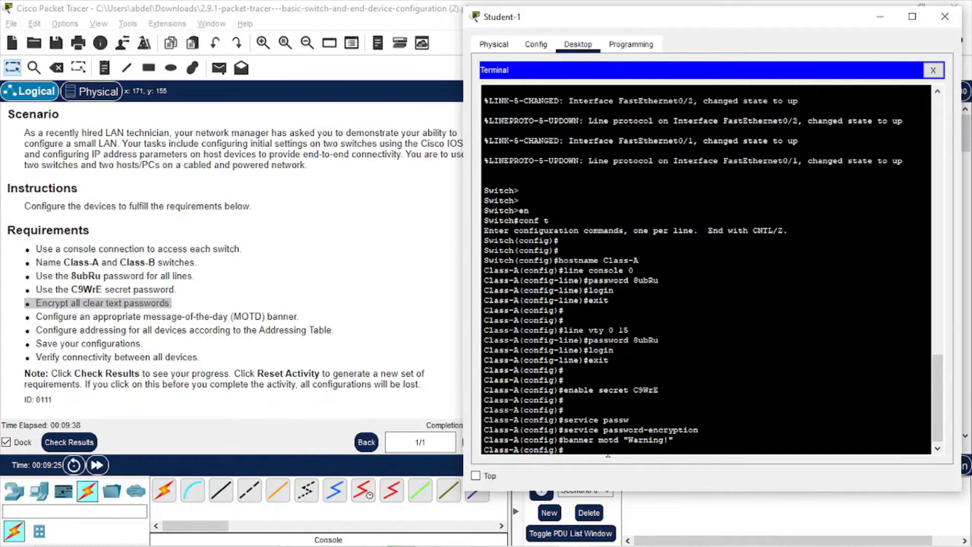
key(Return)
key(Return)
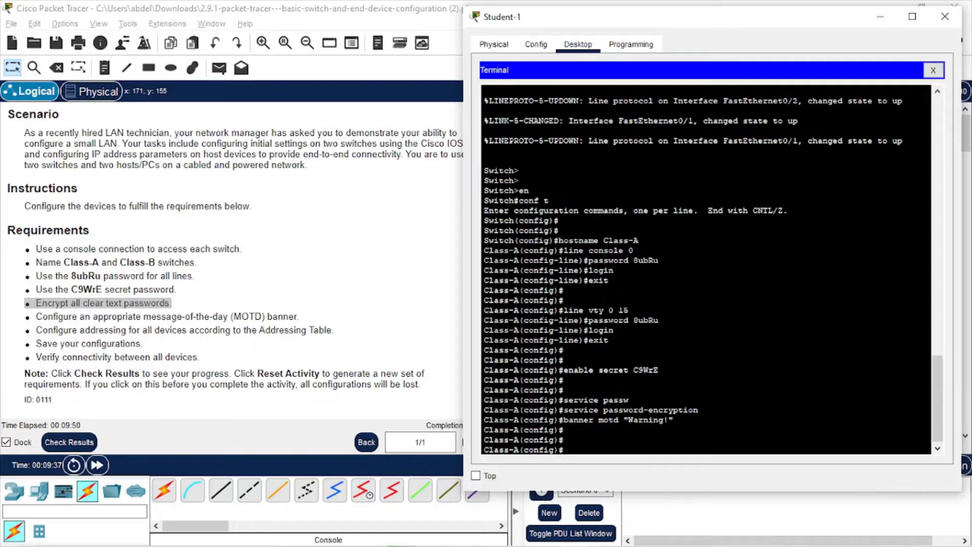
Assign 172.16.5.35 255.255.255.0 to interface VLAN 1 on Class-A
click(452, 290)
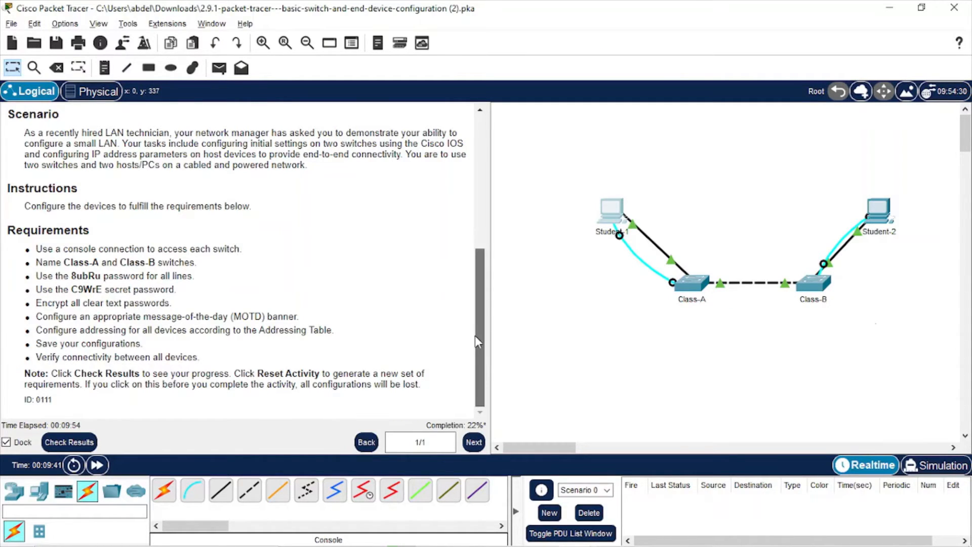
scroll(475, 335, up, 5)
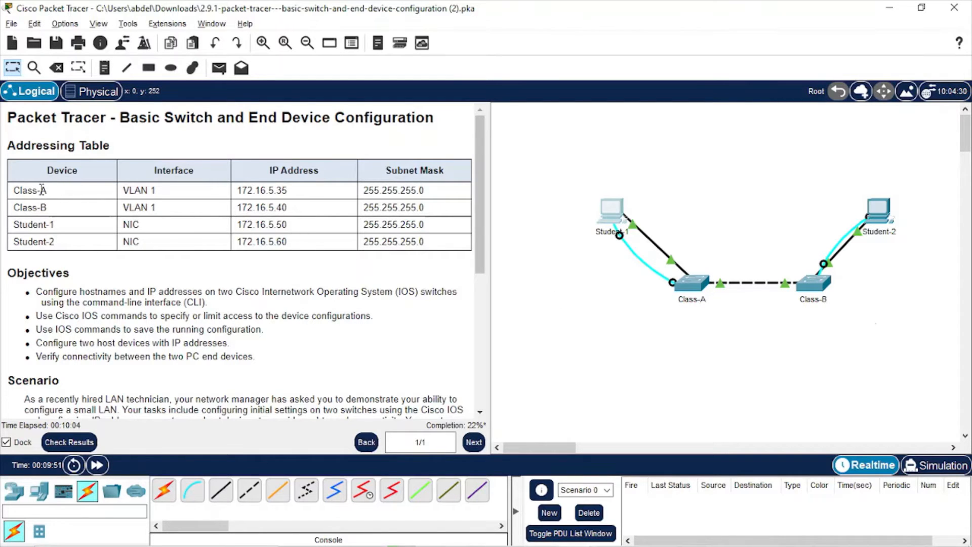
key(alt+Tab)
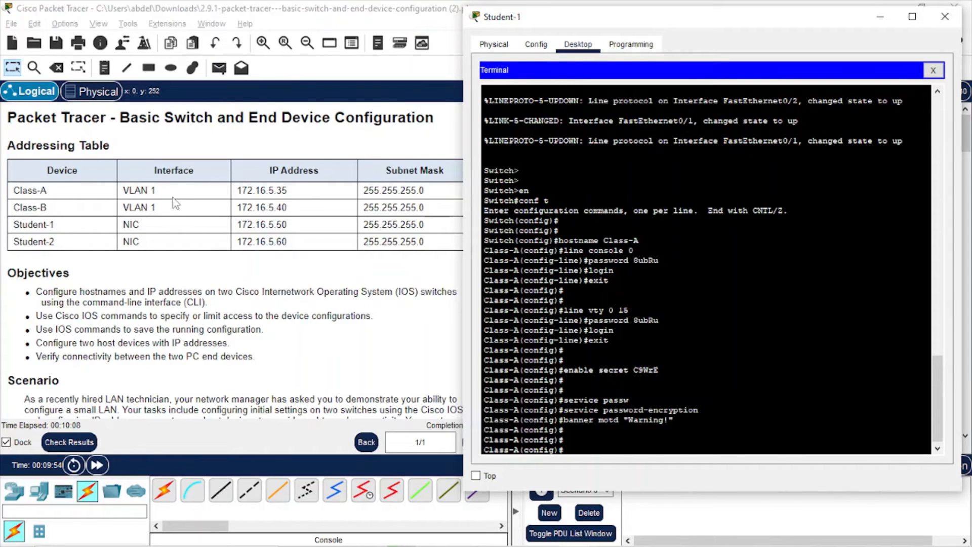
text(int vlan 1)
key(Return)
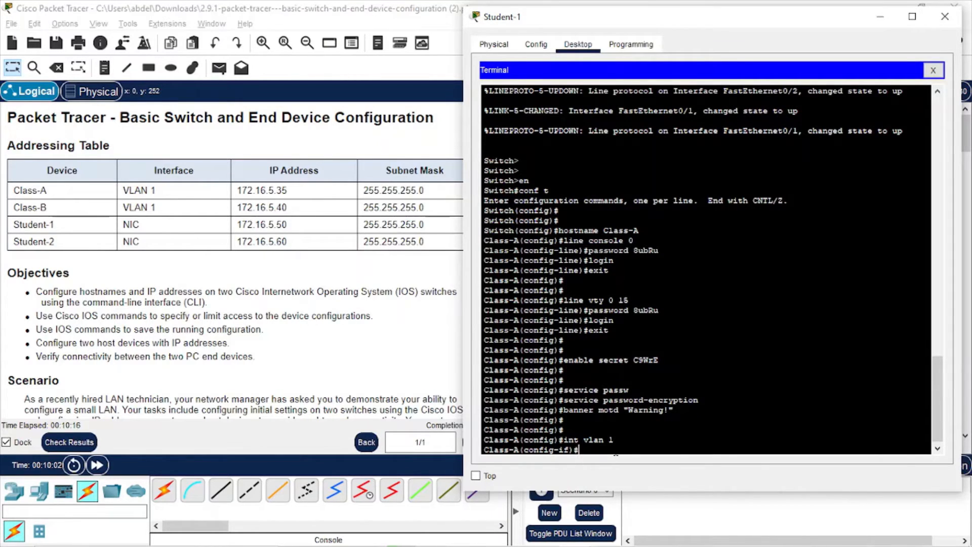
text(ip add)
text(172.16.5.35)
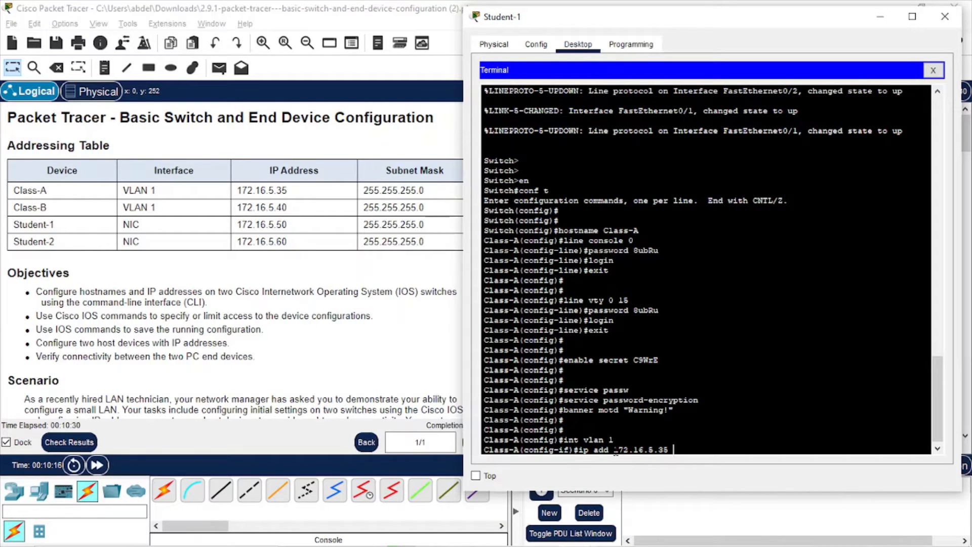
text( 255.255.255.0)
key(Return)
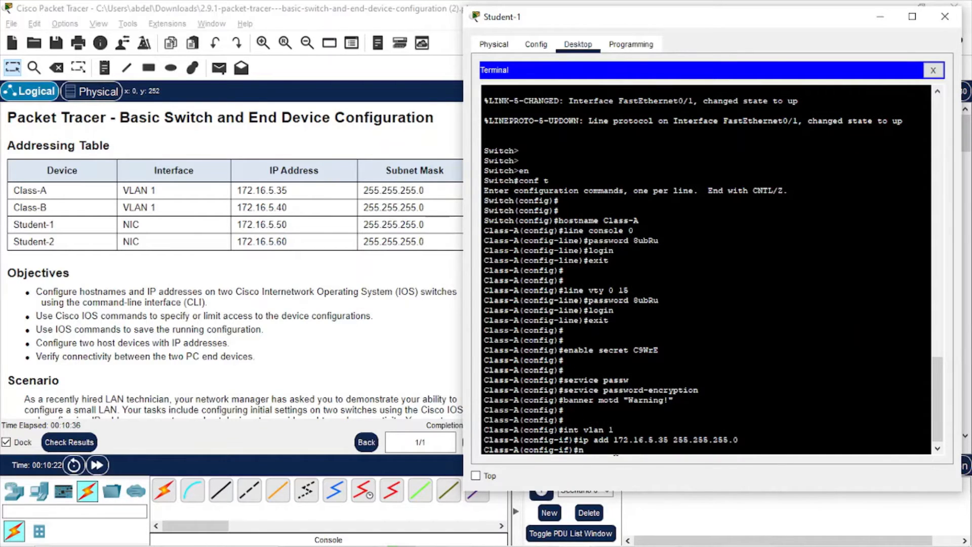
Bring VLAN 1 up with no shut and exit interface configuration
text(no shut)
key(Return)
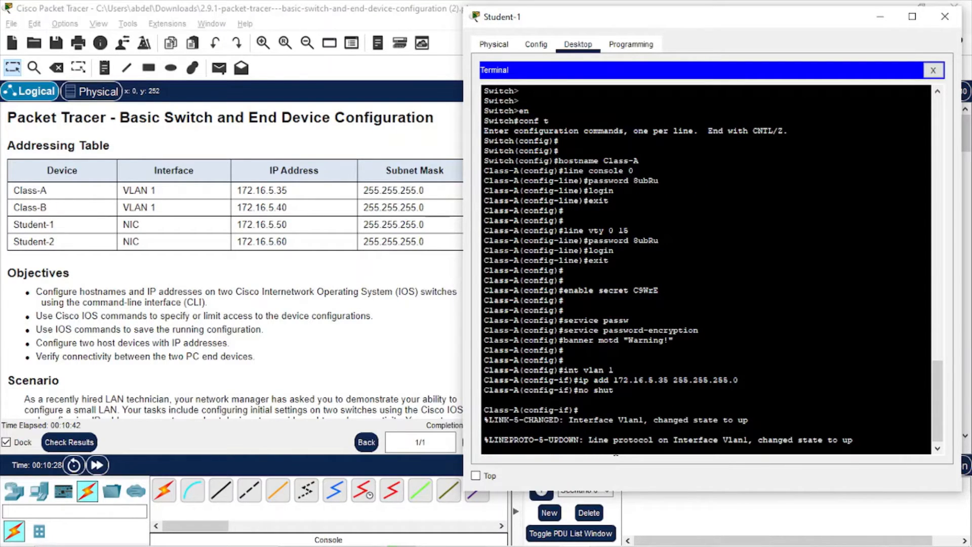
key(Return)
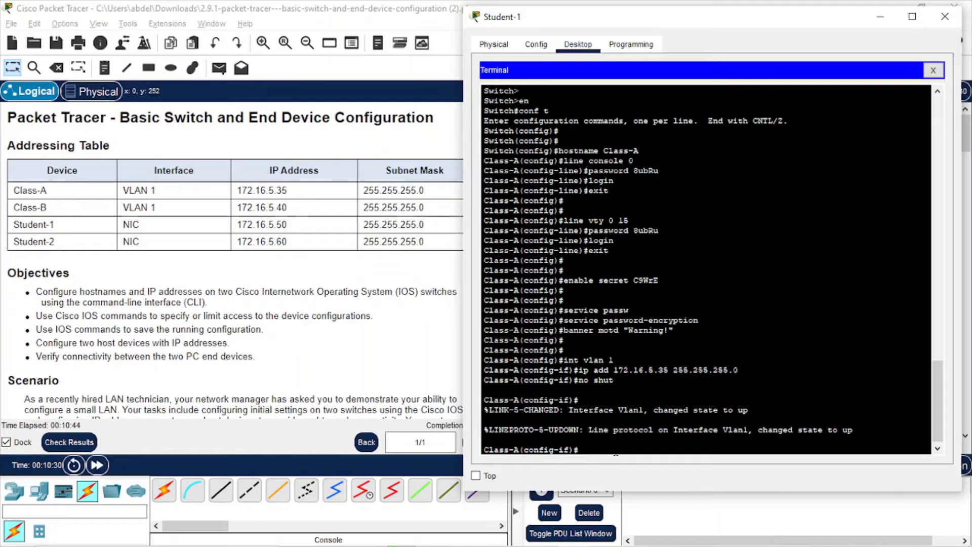
key(Return)
key(Return)
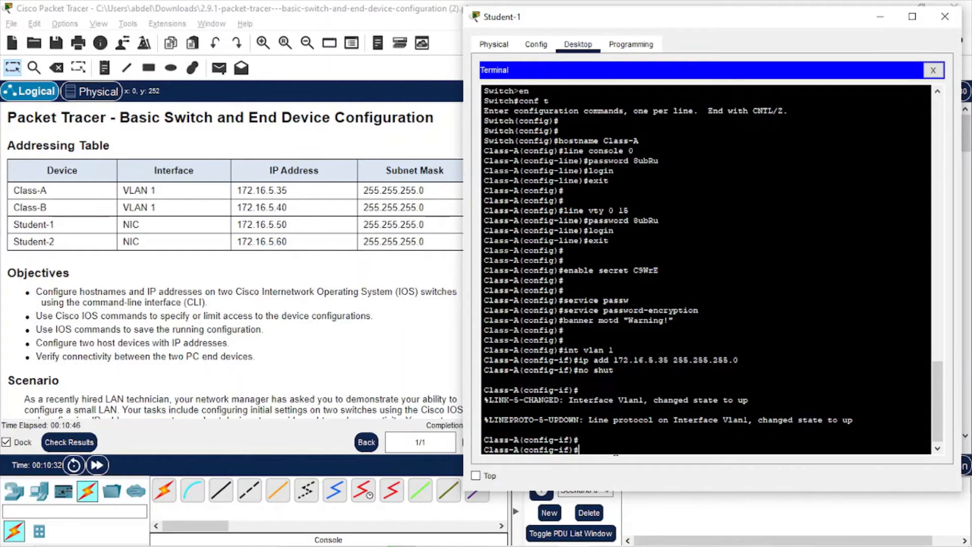
text(exit)
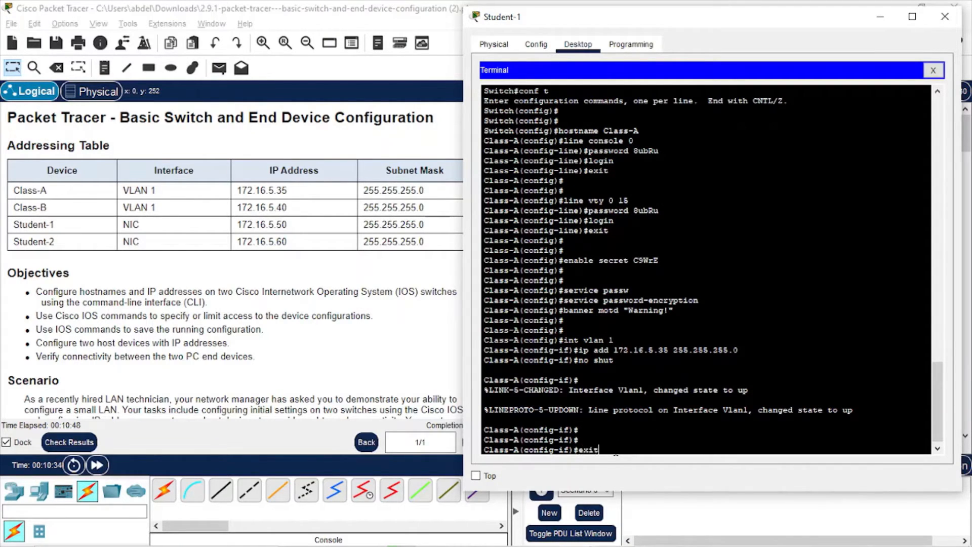
key(Return)
text(exit)
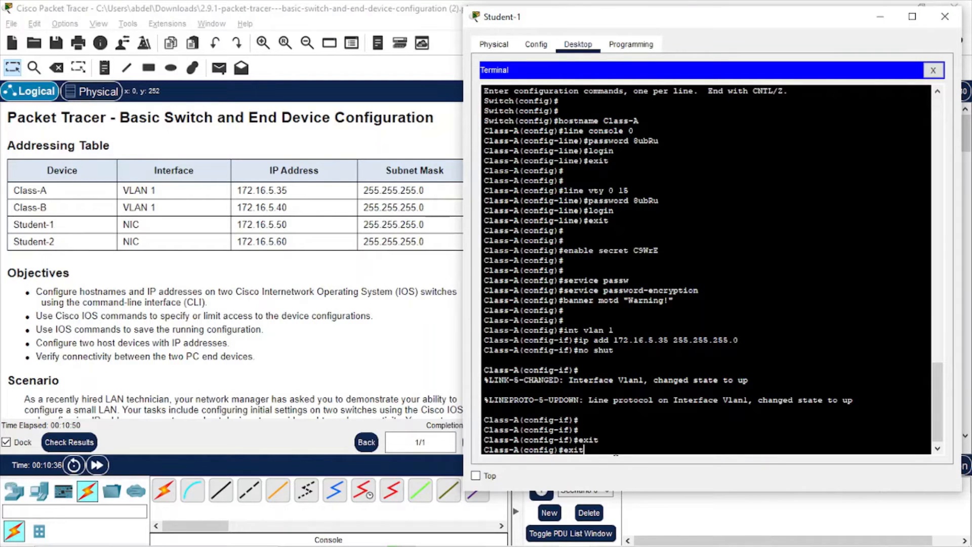
key(Return)
key(Return)
key(Return)
key(Return)
key(Return)
key(Return)
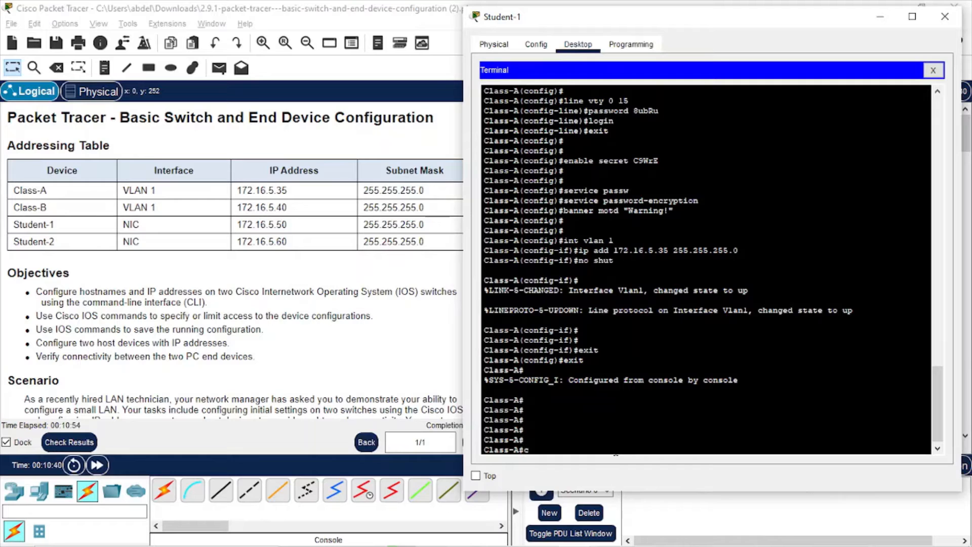
Save with copy run start to startup-config, then return to the main Packet Tracer window
text(copy run start)
key(Return)
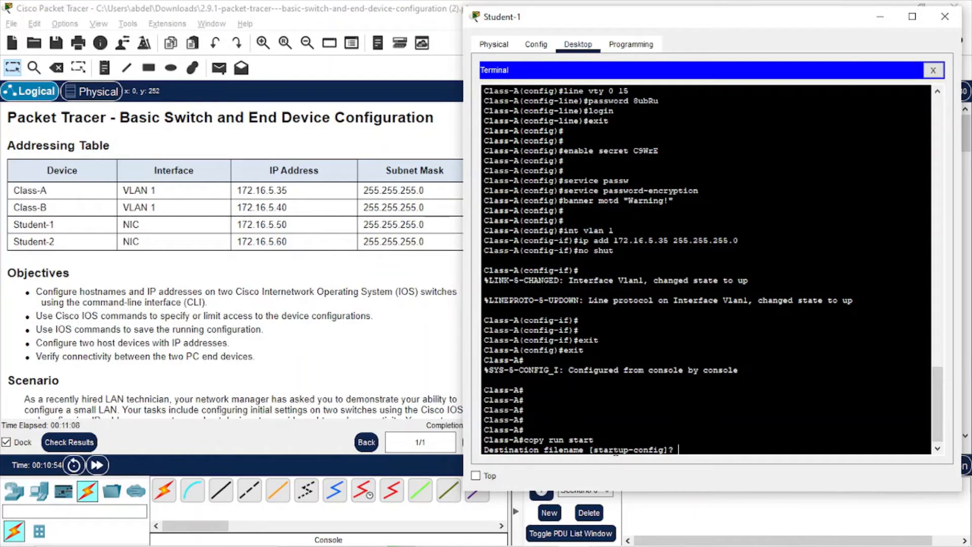
key(Return)
key(Return)
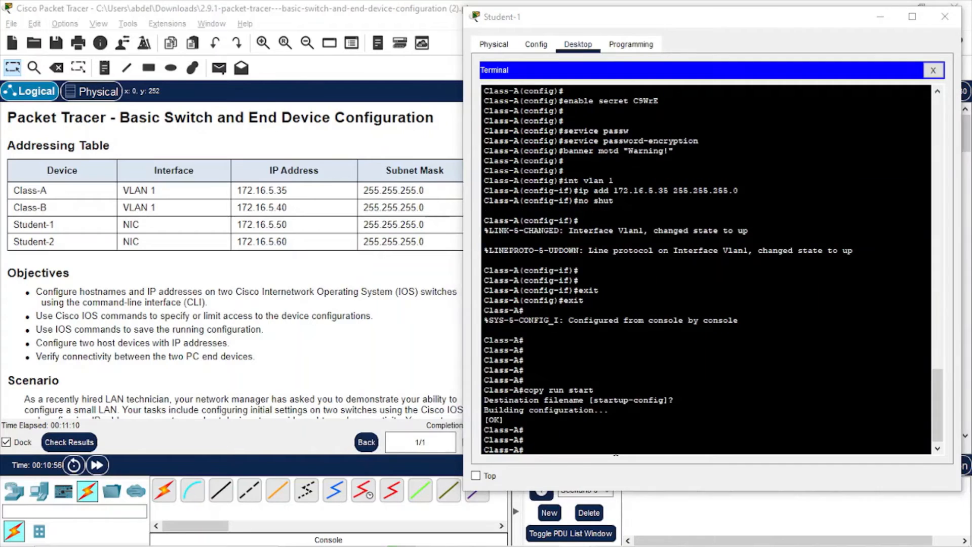
key(alt+Tab)
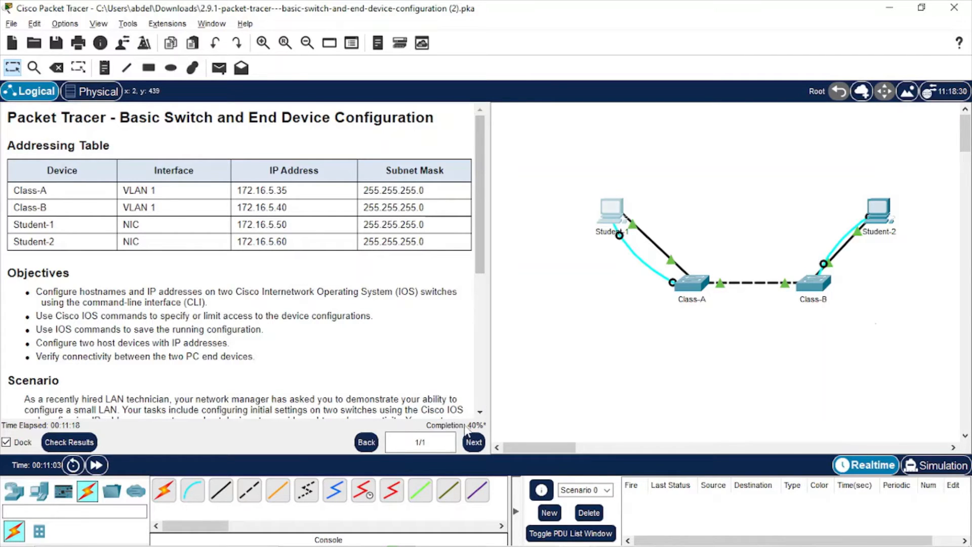
key(alt+Tab)
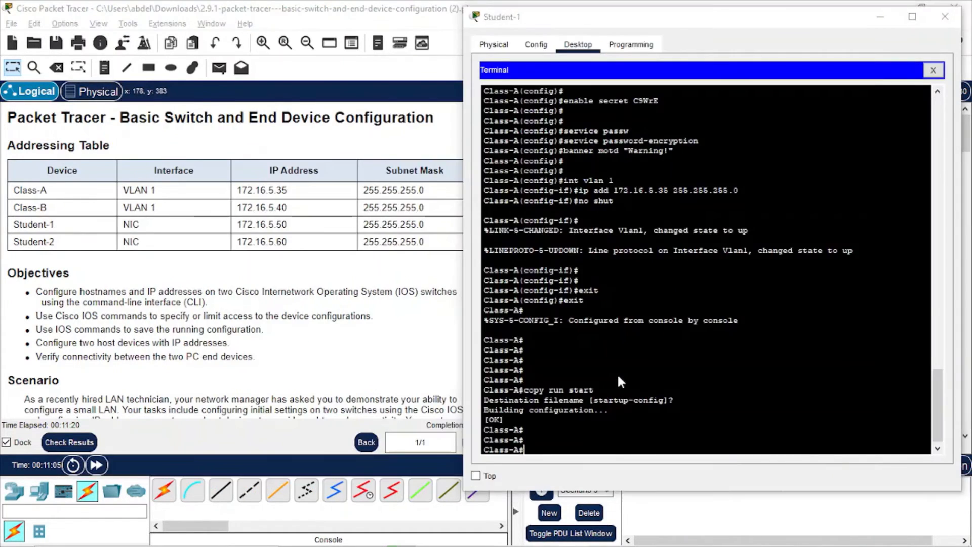
key(alt+Tab)
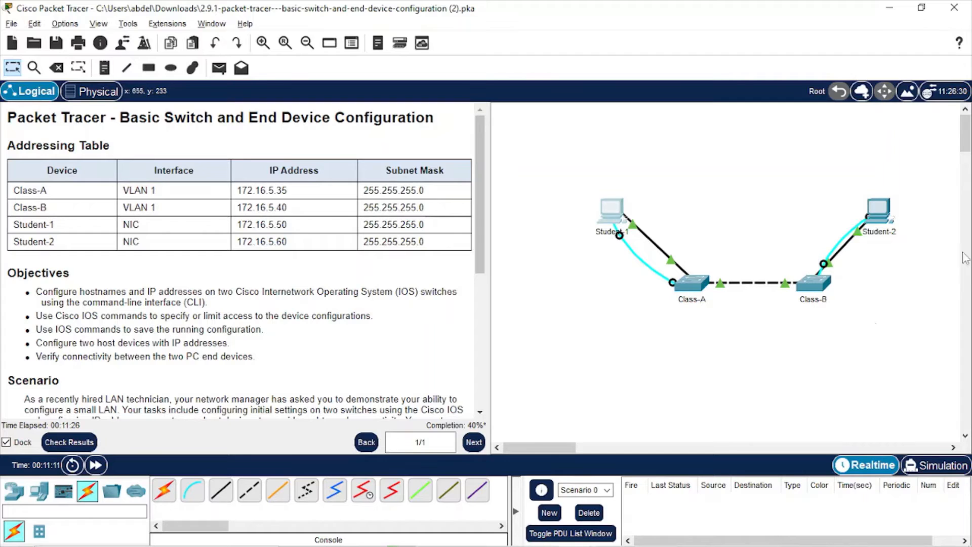
Open Student-2's Terminal to the second switch and enter global configuration with en and conf t
click(886, 209)
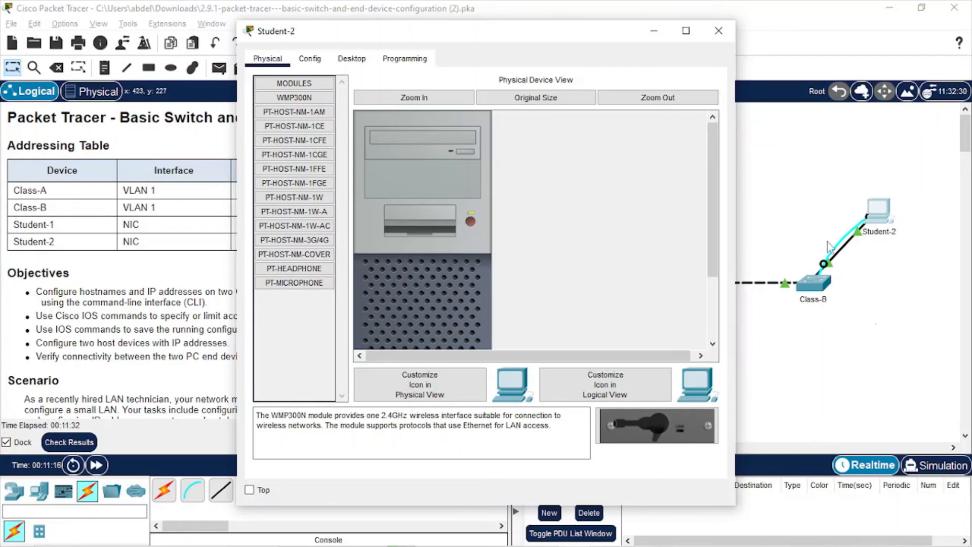
click(352, 63)
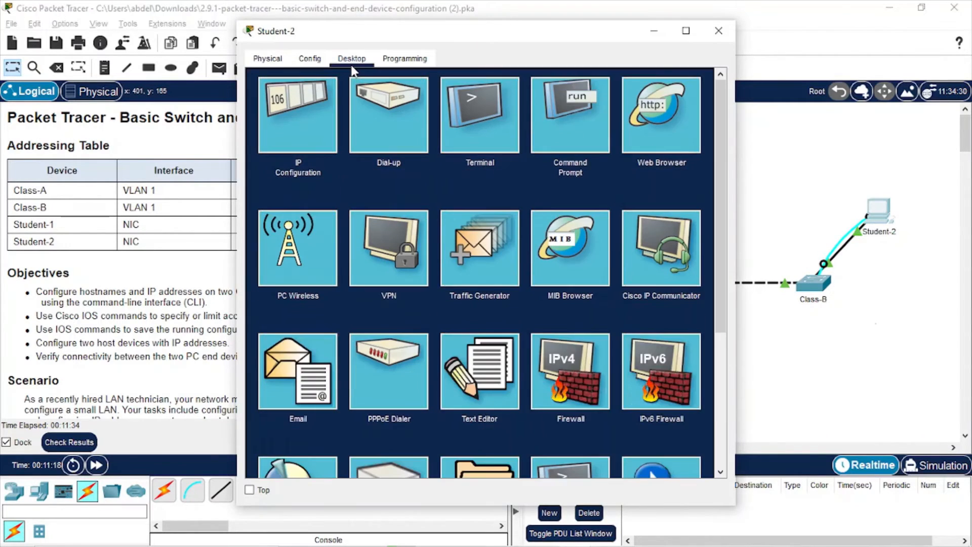
click(493, 136)
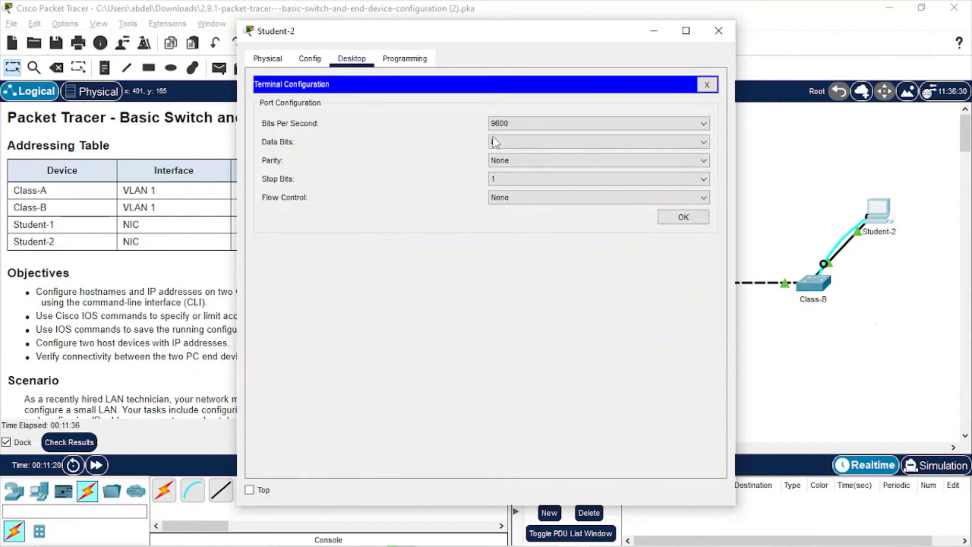
click(696, 218)
key(Return)
key(Return)
key(Return)
key(Return)
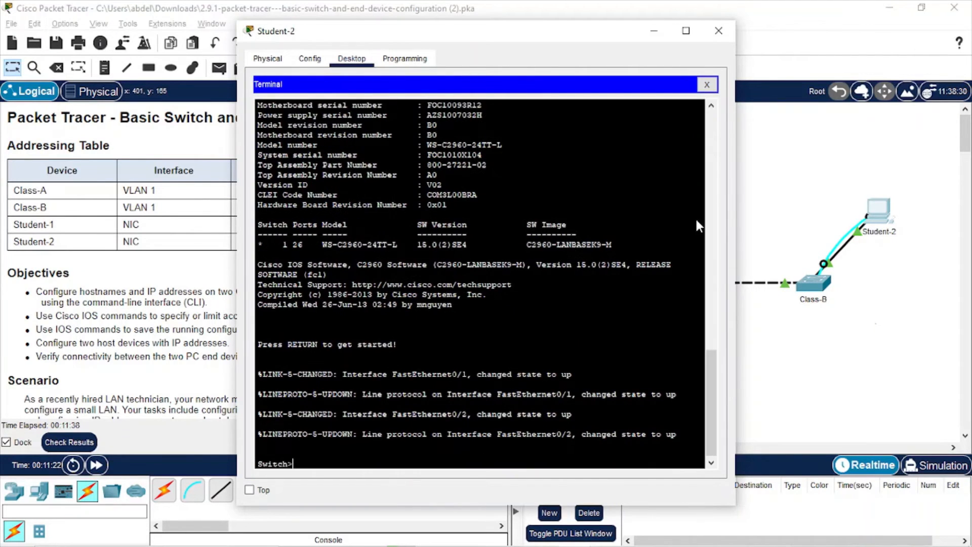
text(en)
key(Return)
text(co)
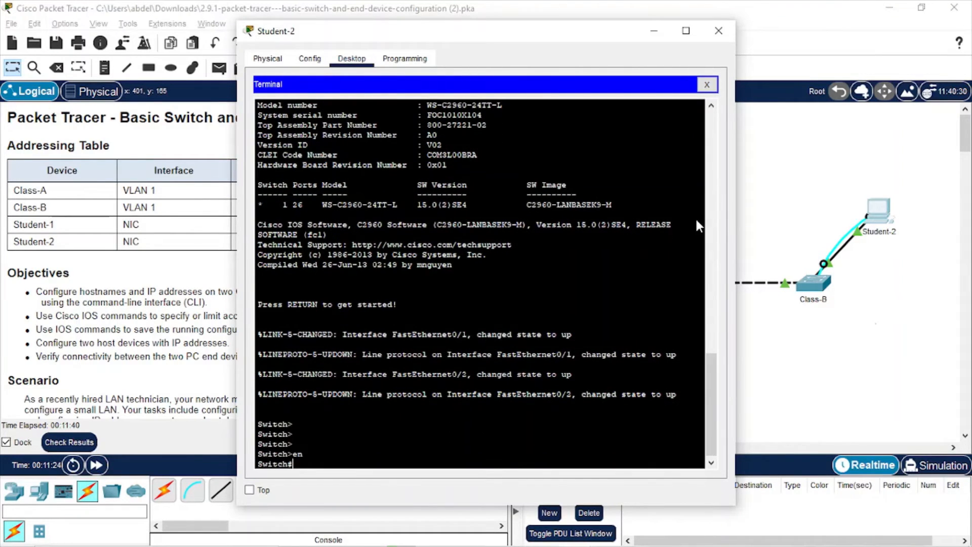
text(nf t)
key(Return)
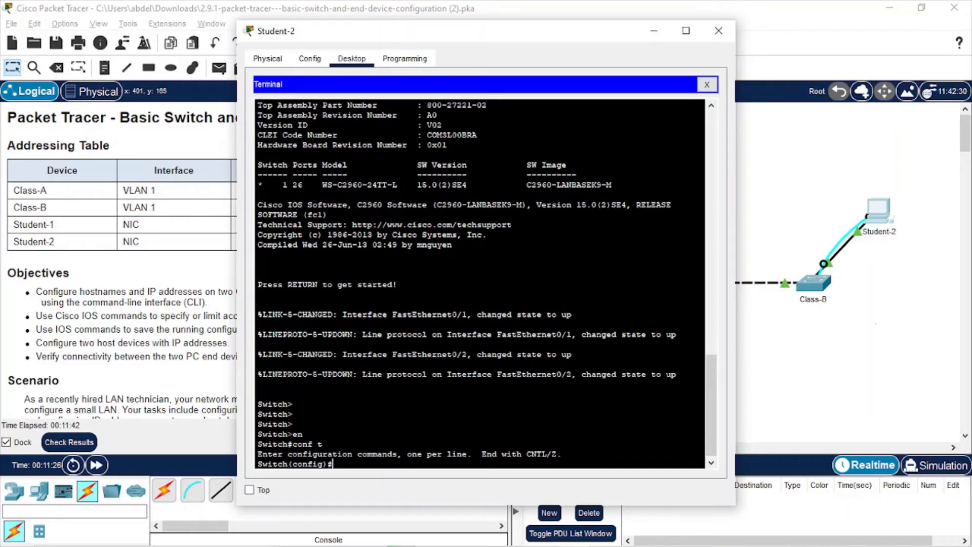
Set the second switch's hostname to Class-B, checking the lab instructions
drag(557, 41, 773, 29)
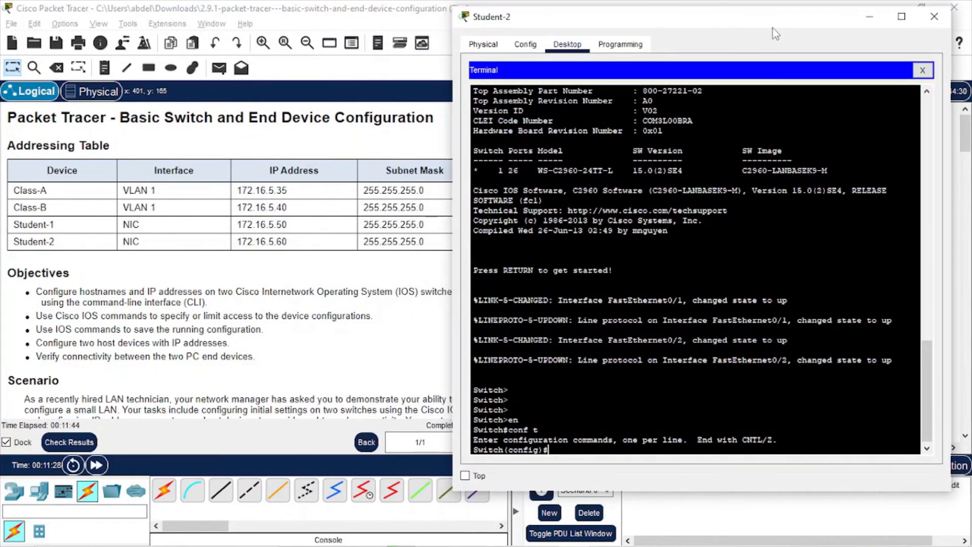
key(Return)
key(Return)
key(Return)
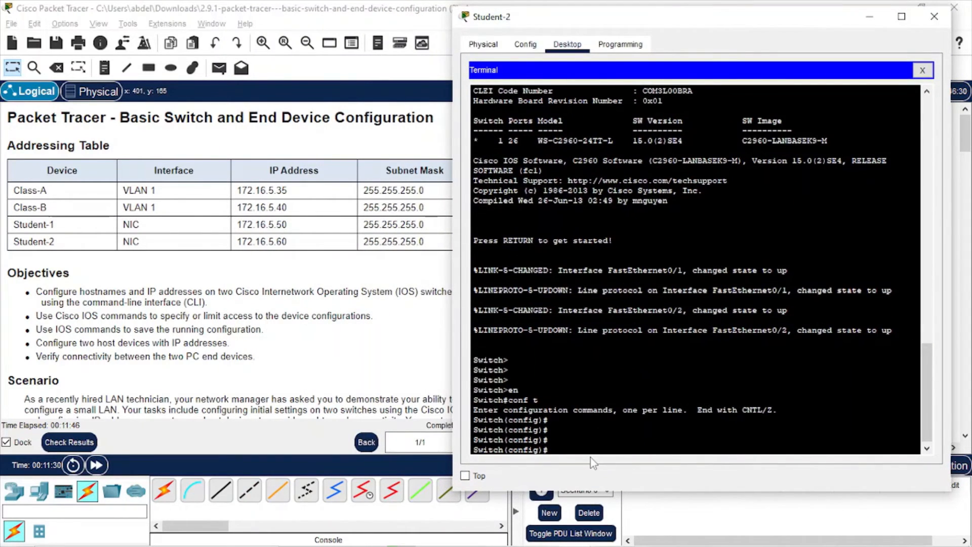
text(hostname)
click(376, 383)
drag(475, 259, 503, 398)
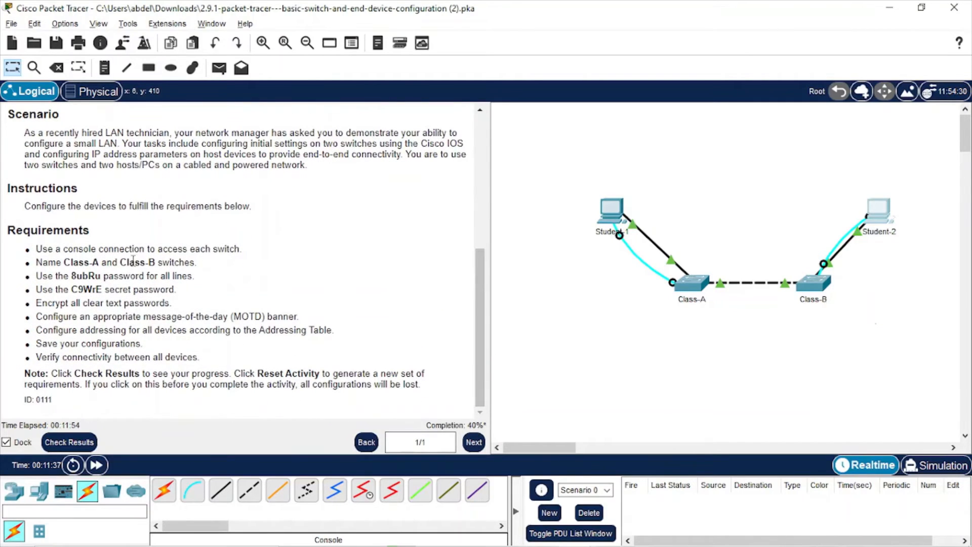
key(alt+Tab)
key(Caps_Lock)
text(C)
key(Caps_Lock)
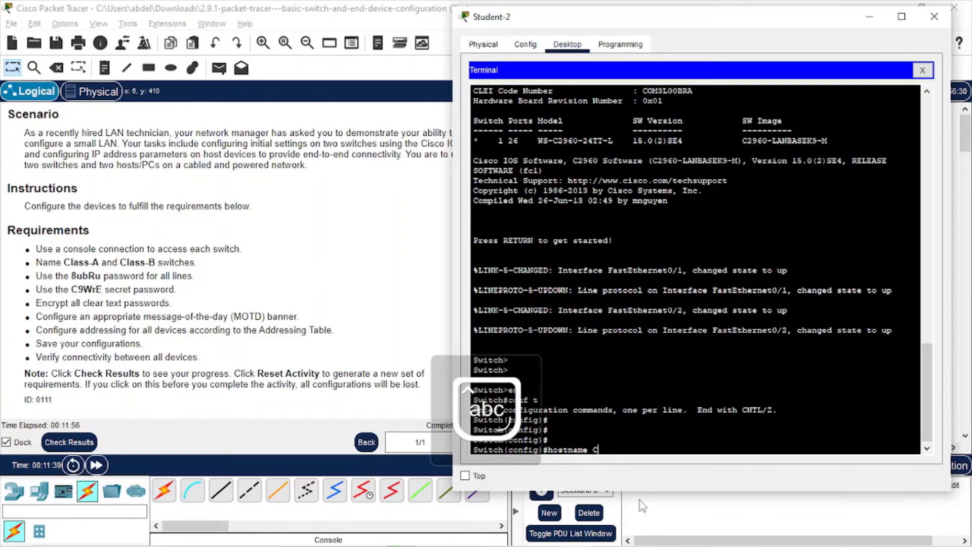
text(lass-)
key(Caps_Lock)
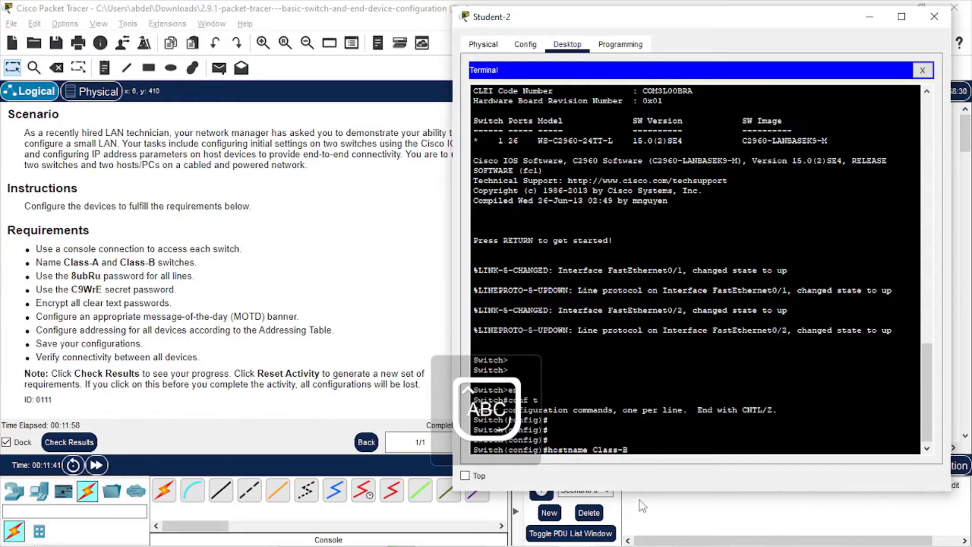
key(Caps_Lock)
key(Return)
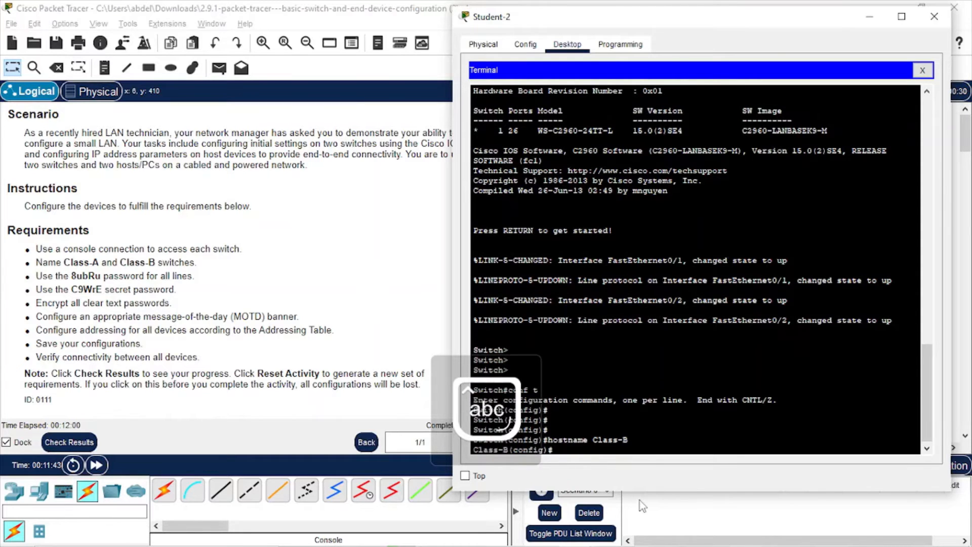
key(Return)
key(Return)
key(Return)
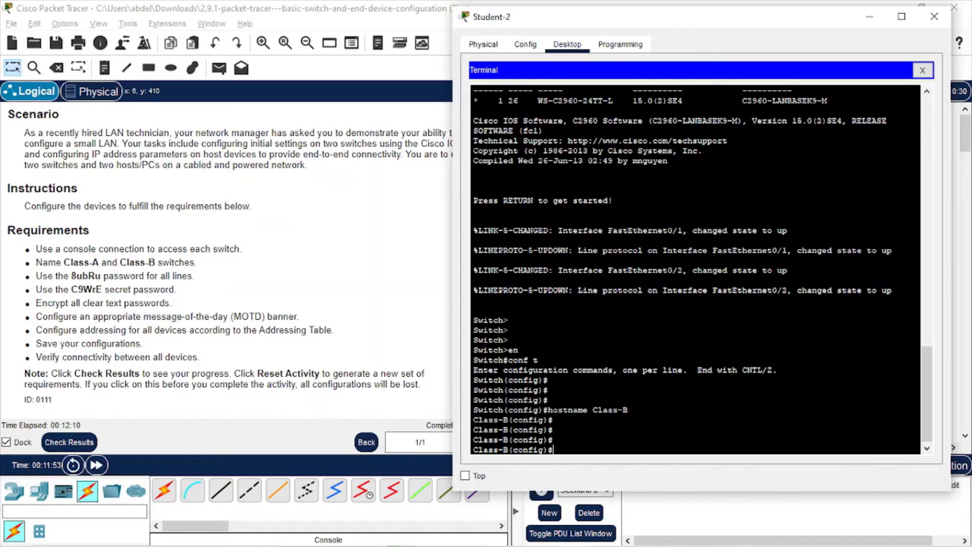
Protect console line 0 with the lab line password copied from the requirements, and require login
text(line con 0)
key(Return)
key(Return)
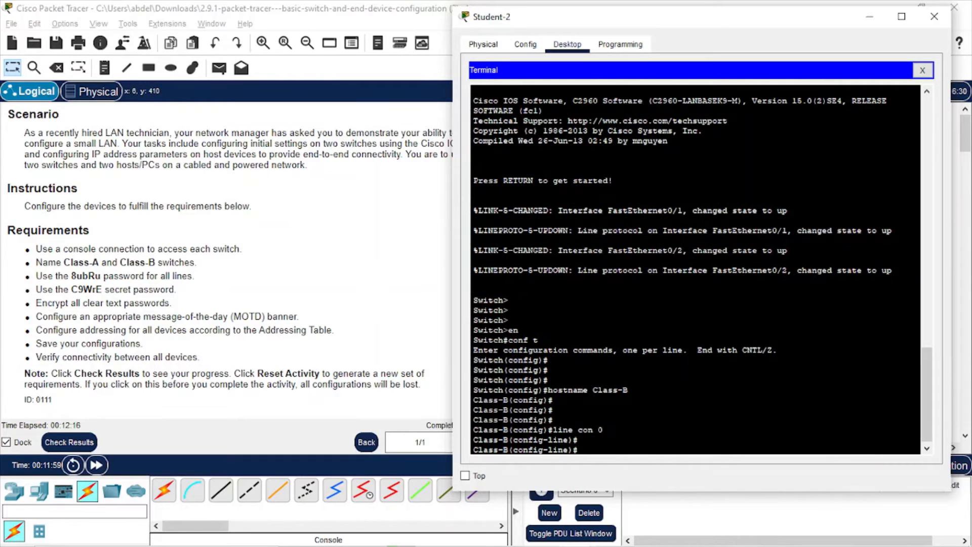
text(password)
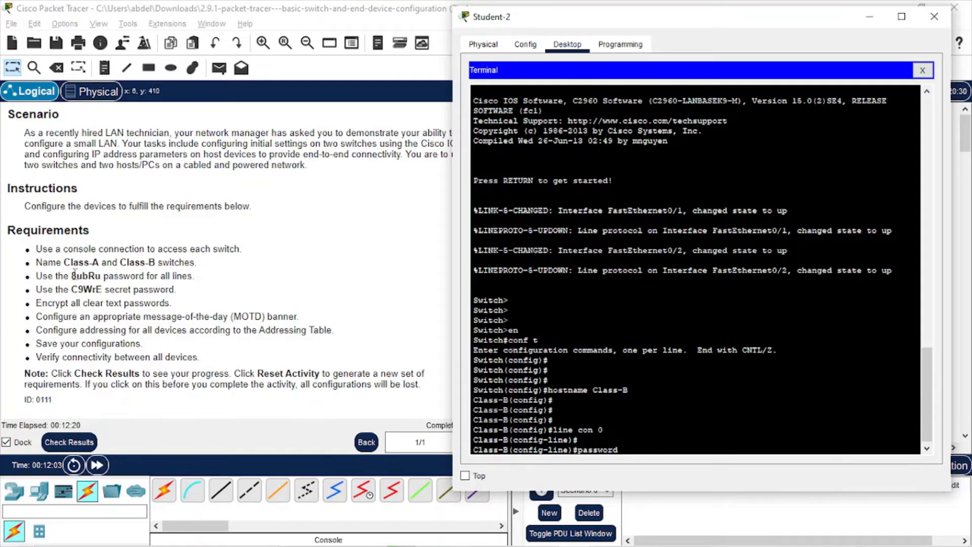
drag(70, 275, 100, 276)
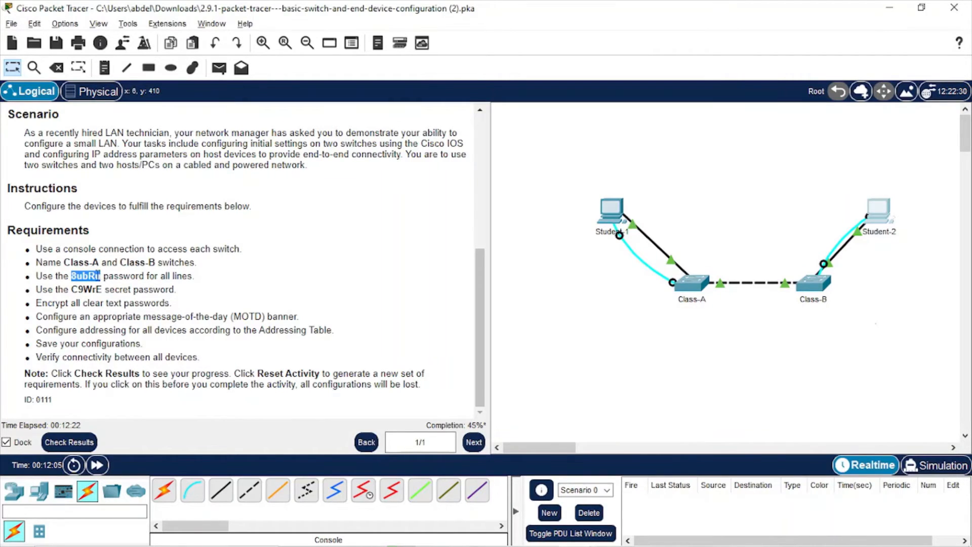
right_click(96, 275)
click(126, 284)
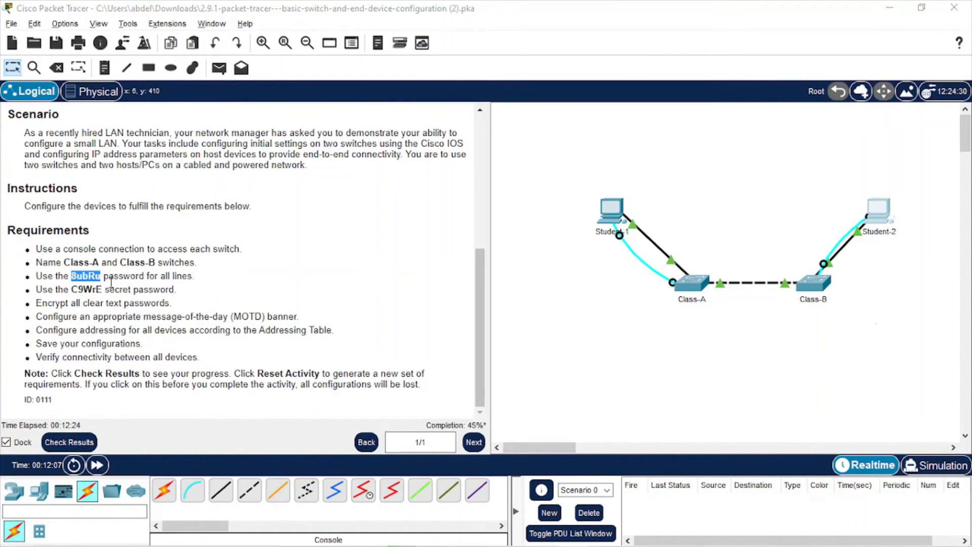
key(alt+Tab)
right_click(643, 450)
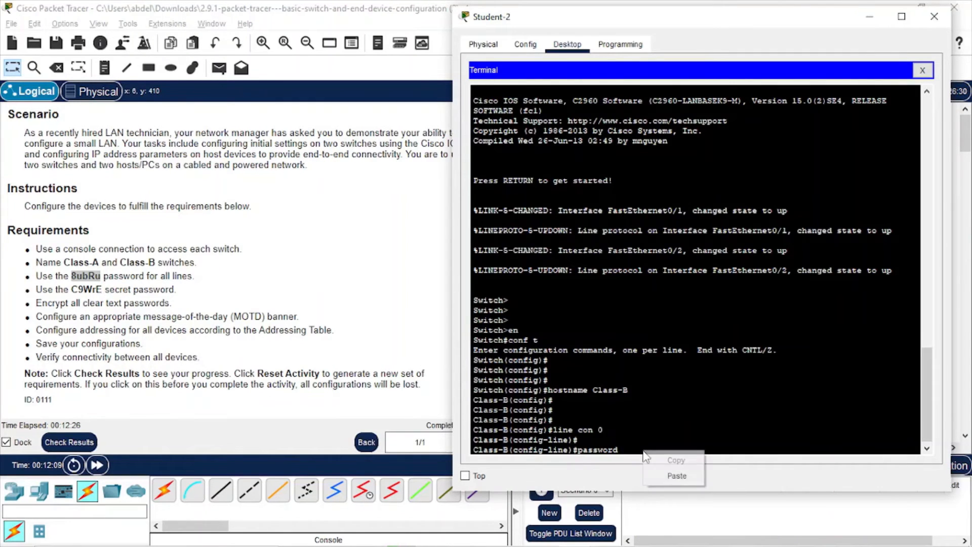
click(674, 474)
key(Return)
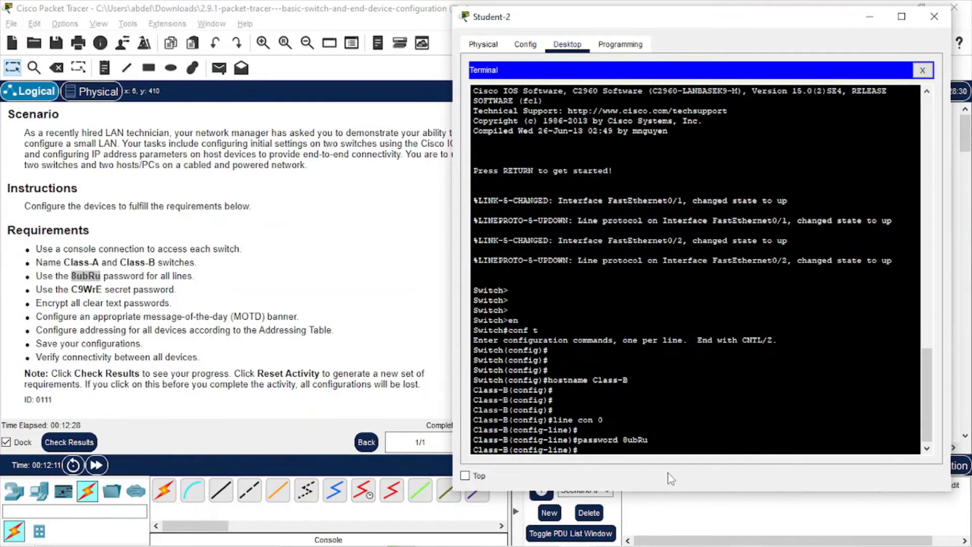
text(login)
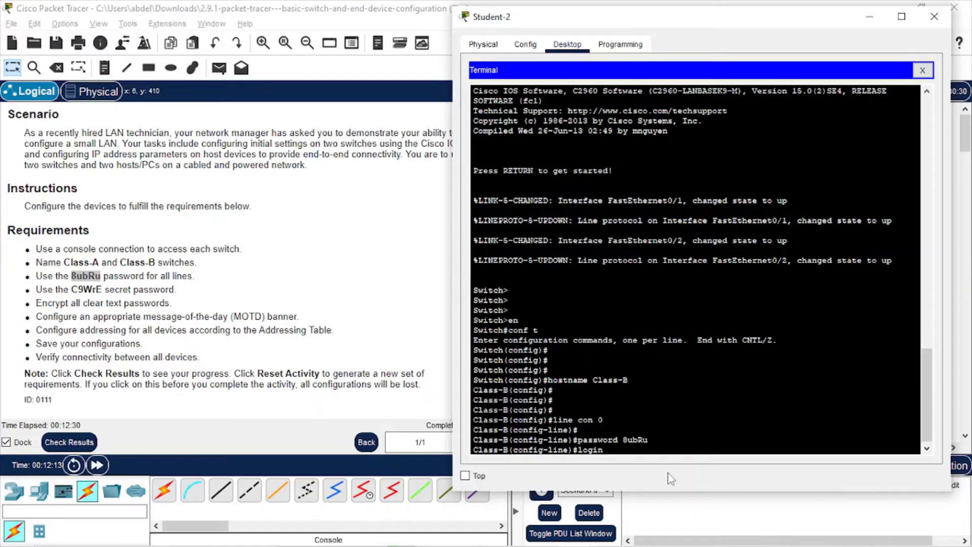
key(Return)
text(exit)
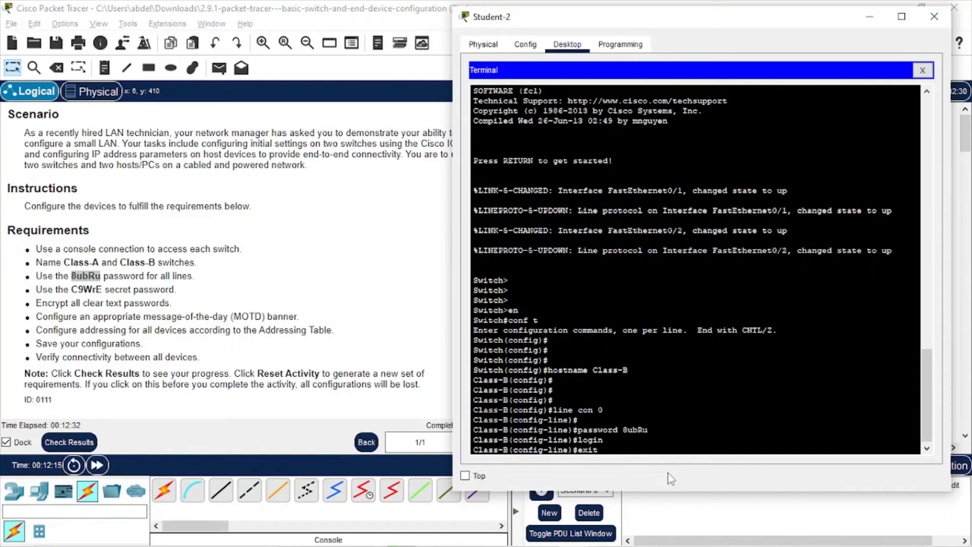
key(Return)
key(Return)
key(Return)
Apply the same line password and login to vty lines 0–15, then exit line configuration
text(lin)
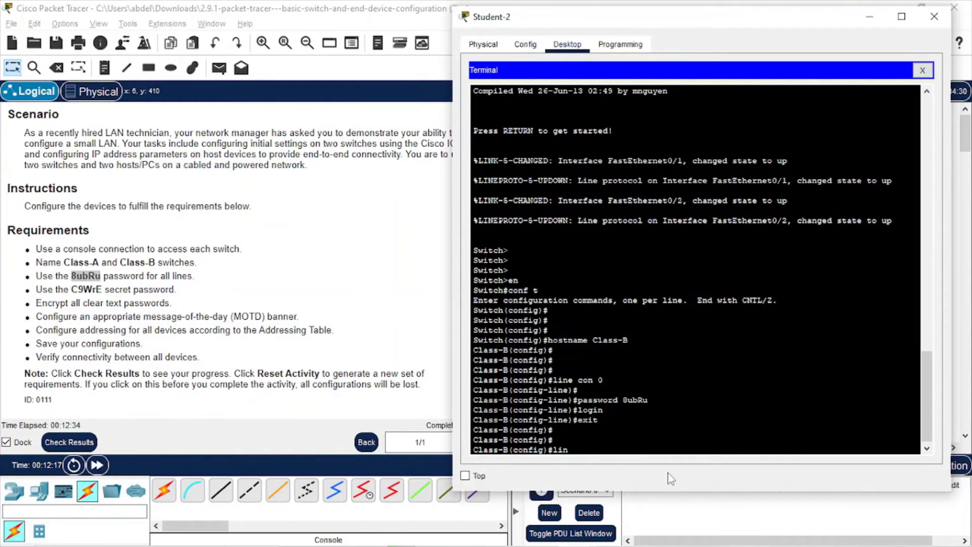
text(e vty 0 15)
key(Return)
key(Up)
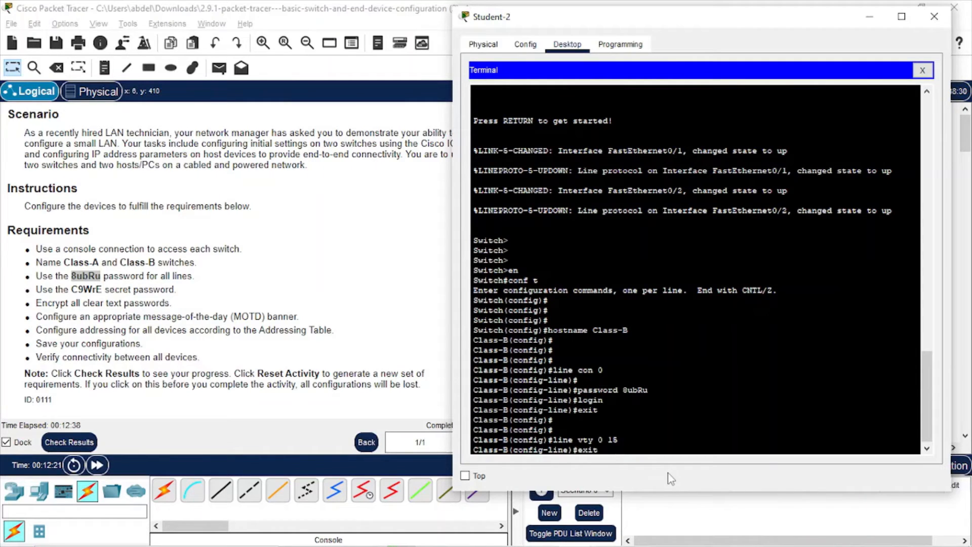
key(Up)
key(Up)
key(Up)
key(Return)
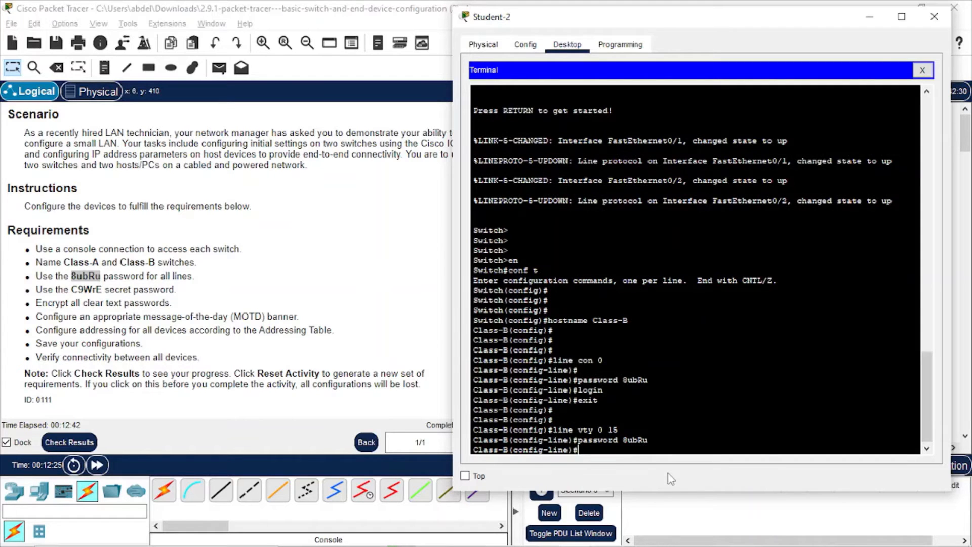
key(Up)
key(Up)
key(Up)
key(Up)
key(Return)
key(Up)
key(Up)
key(Up)
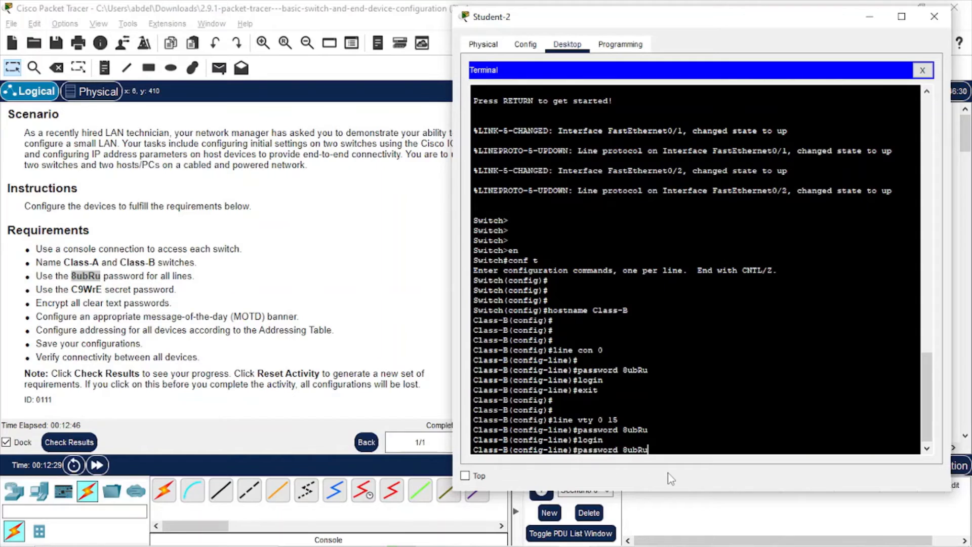
key(Up)
key(Return)
key(Return)
key(Return)
key(Return)
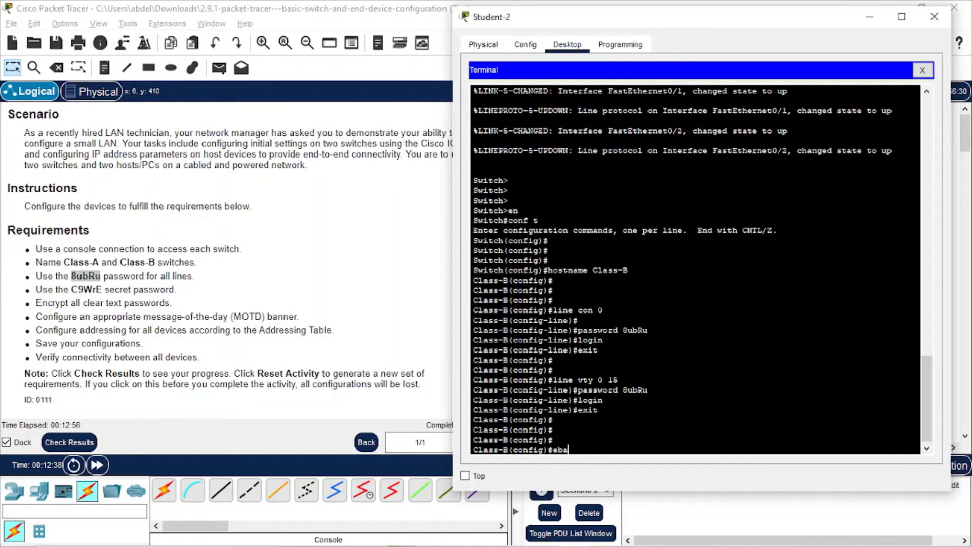
text(nable)
Set the enable secret to the copied requirements password, fixing the rejected enable command by adding 'secret'
double_click(87, 288)
right_click(89, 287)
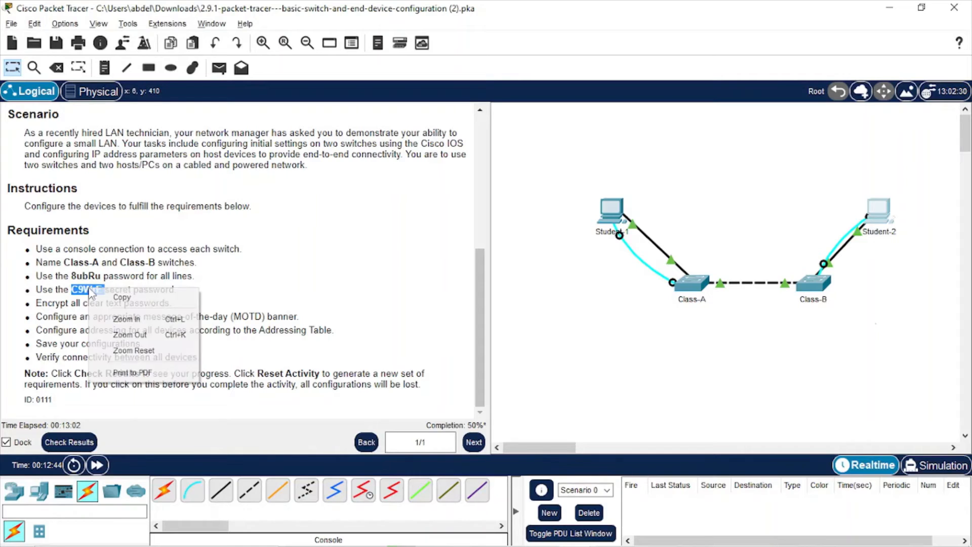
click(115, 296)
key(alt+Tab)
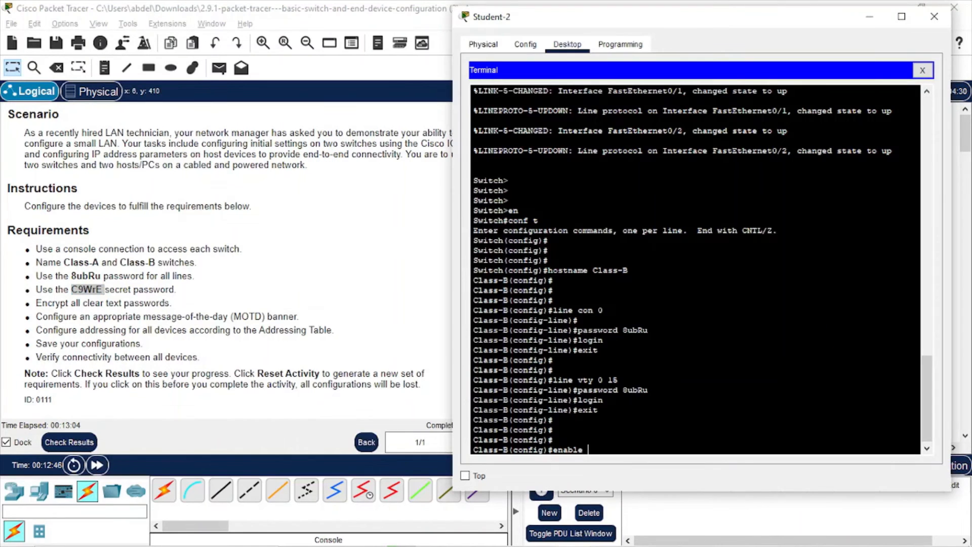
right_click(610, 453)
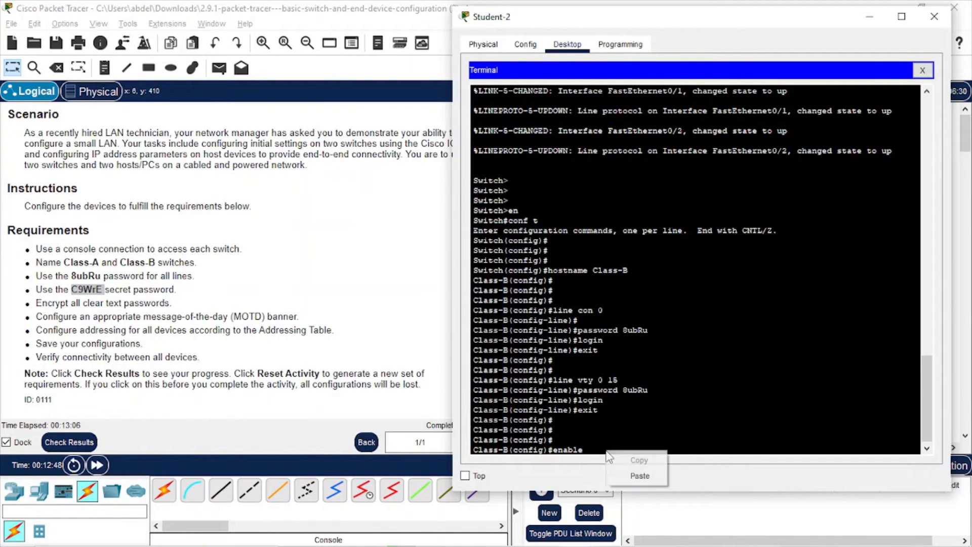
click(640, 473)
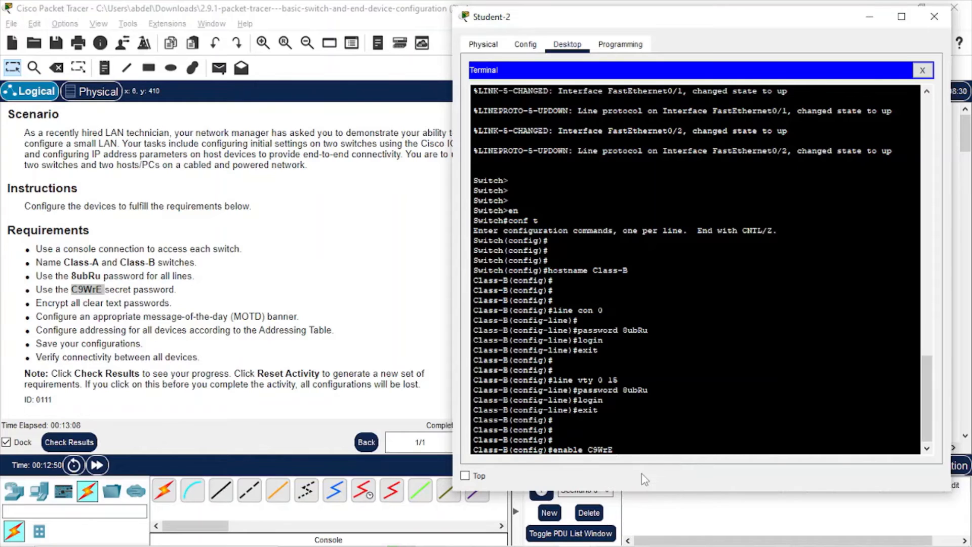
key(Return)
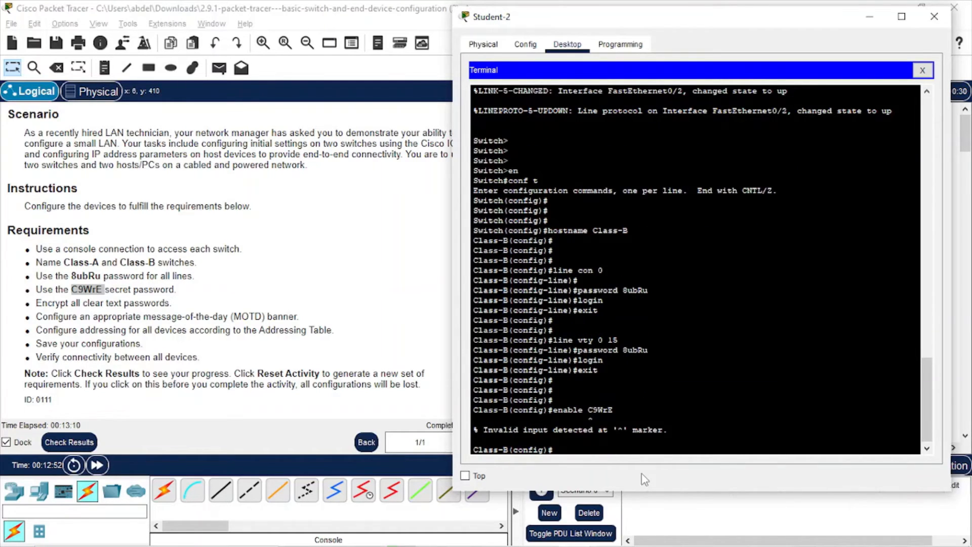
key(Up)
key(Left)
key(Left)
key(Left)
key(Left)
key(Left)
text(secret)
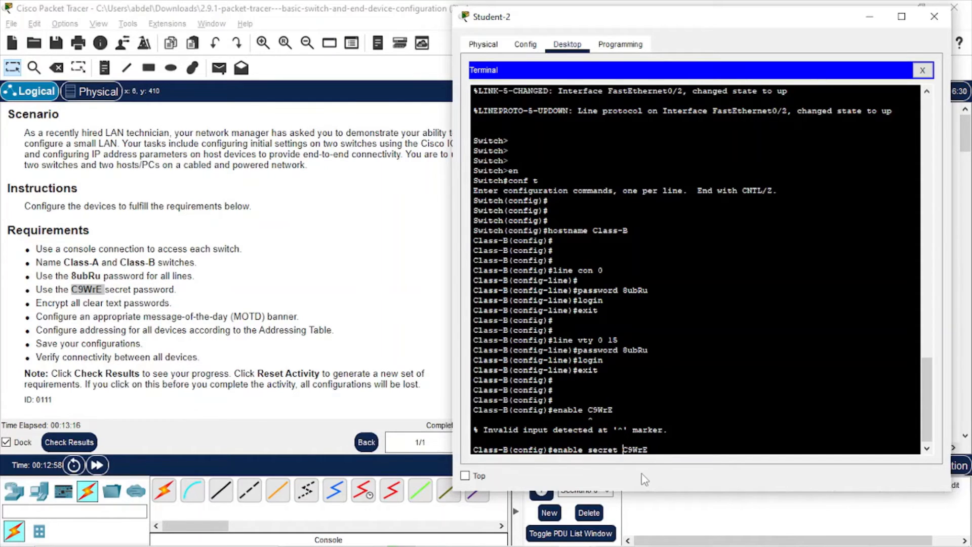
key(Return)
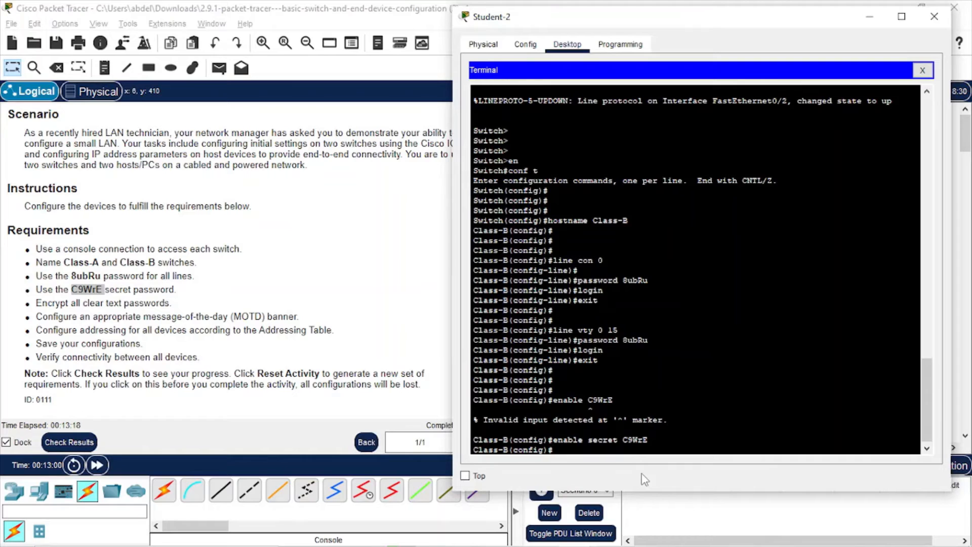
key(Return)
text(serv)
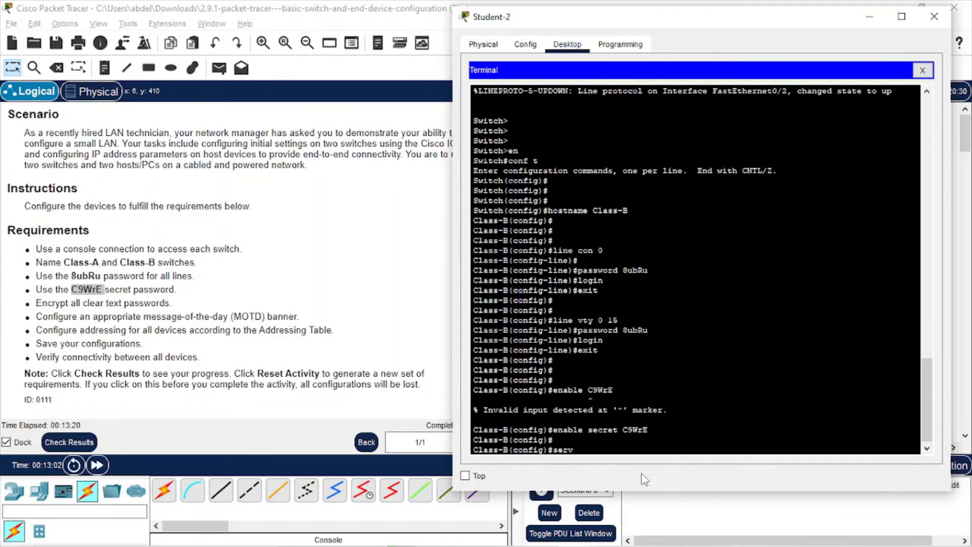
text(ice pass)
Enable service password-encryption and set the MOTD banner to "Warning!!!" on Class-B
key(Tab)
key(Return)
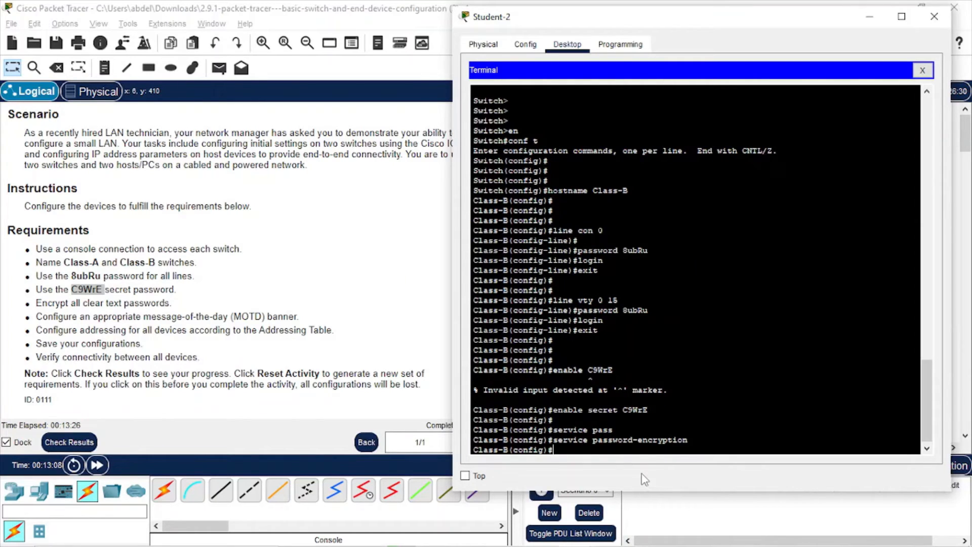
text(banner motd)
text( "")
text(Warning)
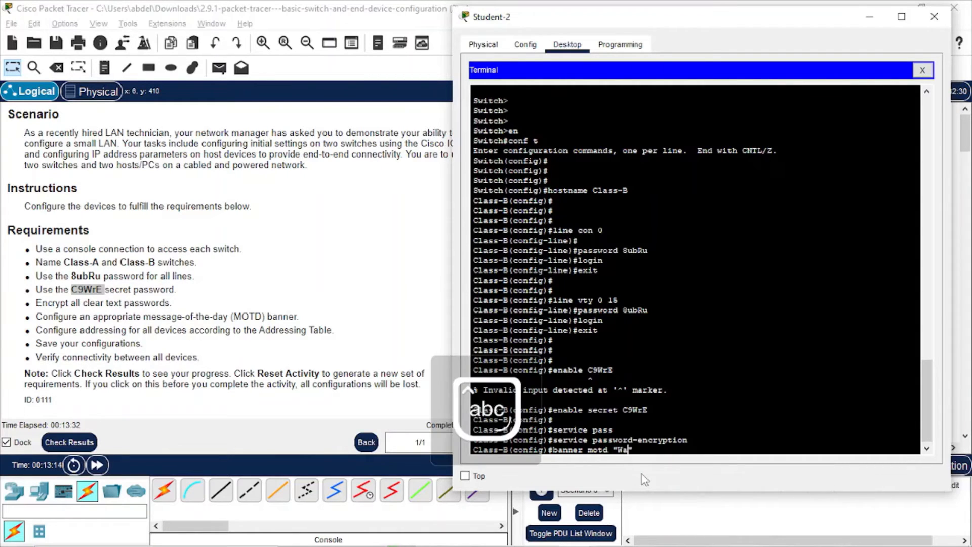
text(!!!)
key(Return)
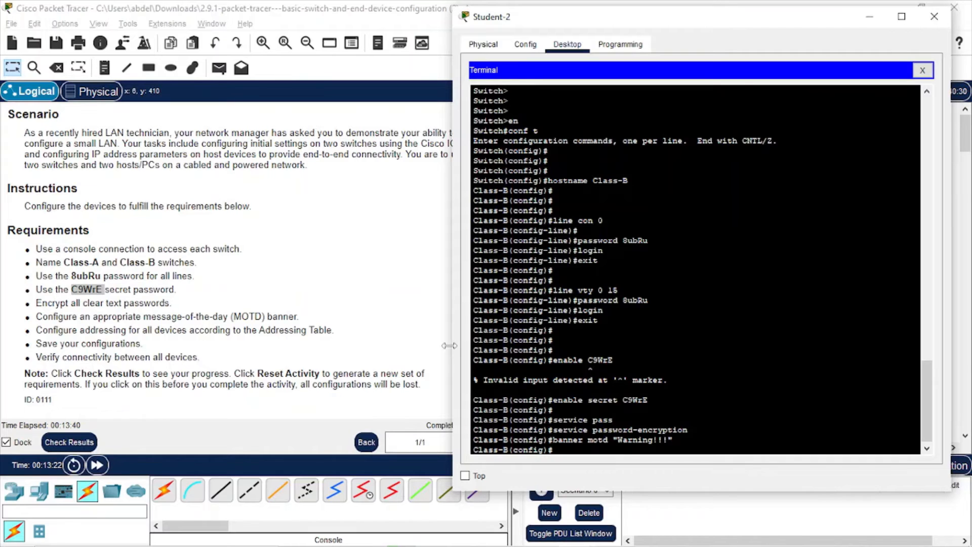
click(396, 353)
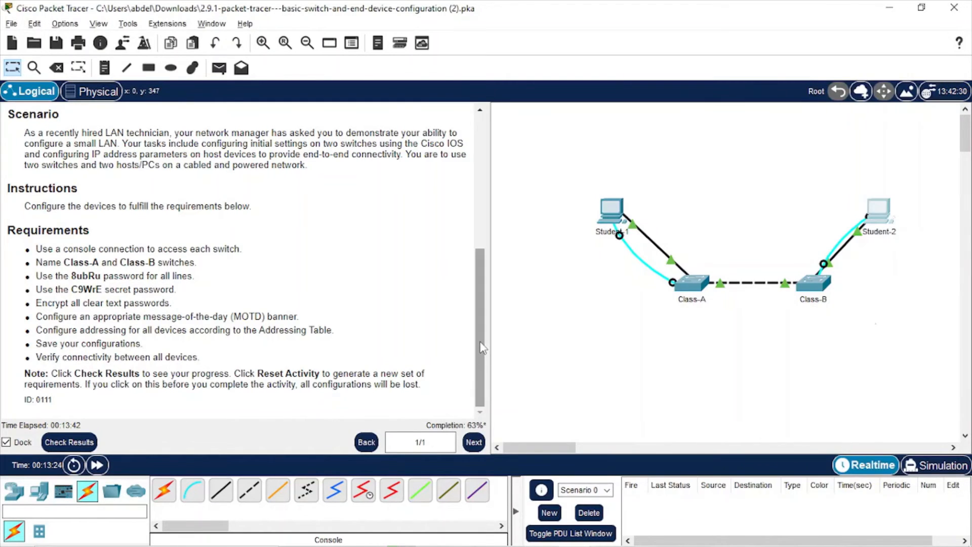
Find Class-B's address 172.16.5.40 in the Addressing Table and enter interface VLAN 1 configuration
drag(480, 322, 486, 190)
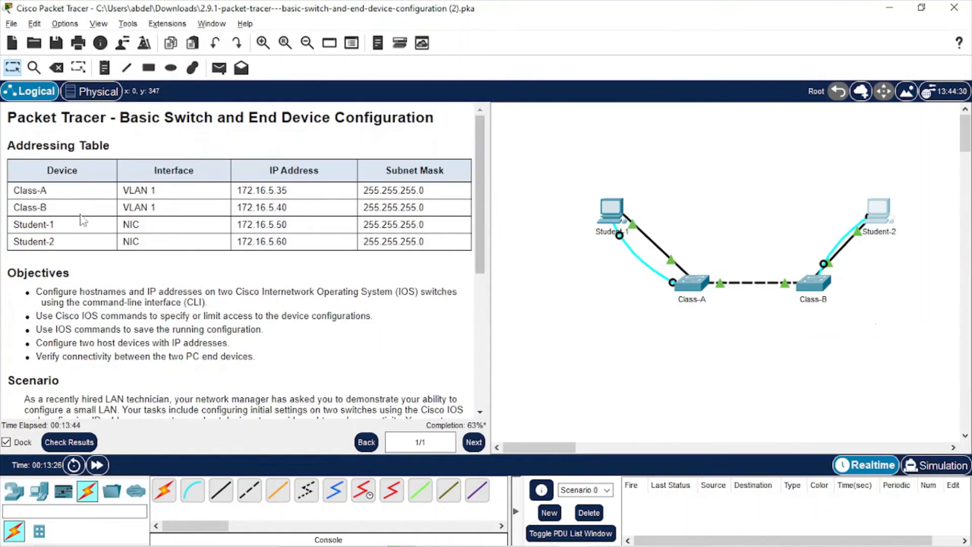
double_click(279, 205)
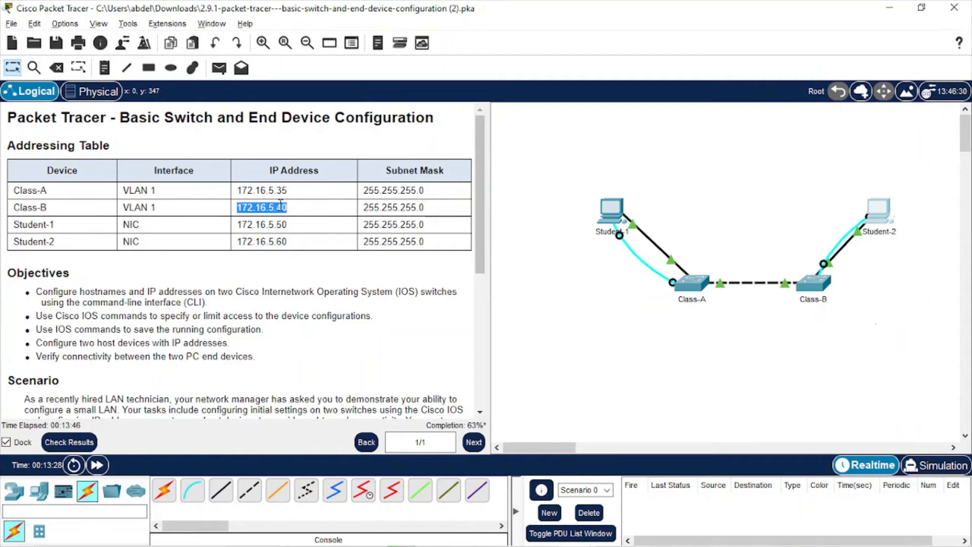
drag(123, 207, 156, 207)
double_click(284, 207)
key(alt+Tab)
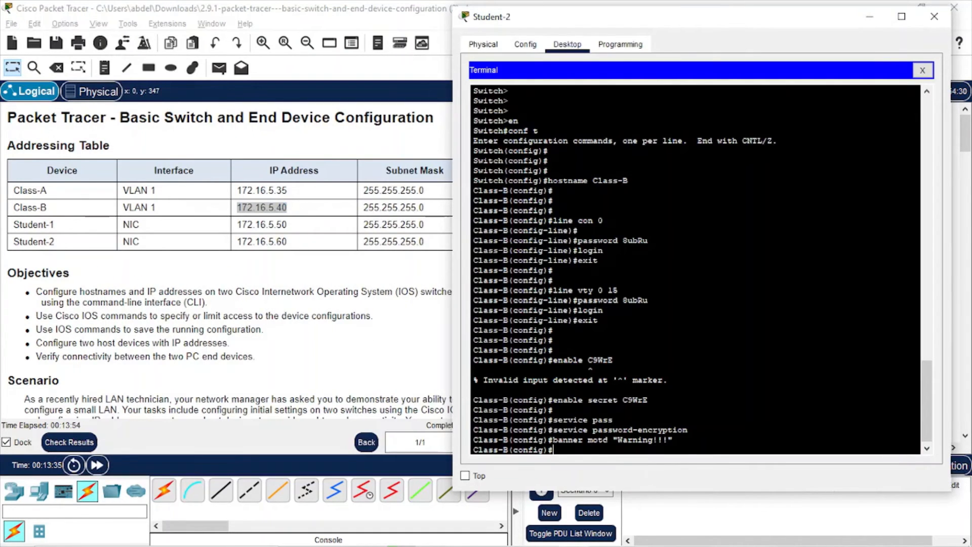
text(int v1an 1)
key(Return)
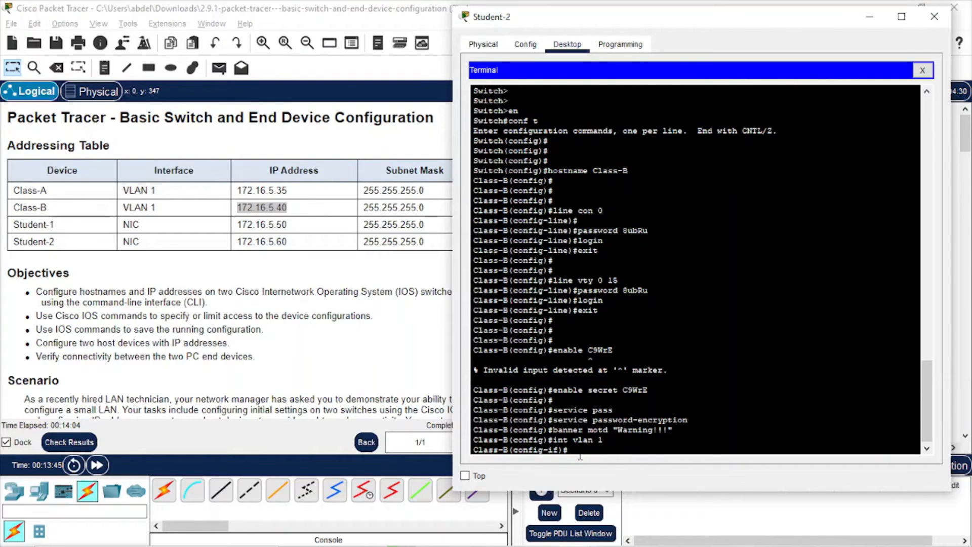
text(ip add 172.16.5.40 255.255.255.0)
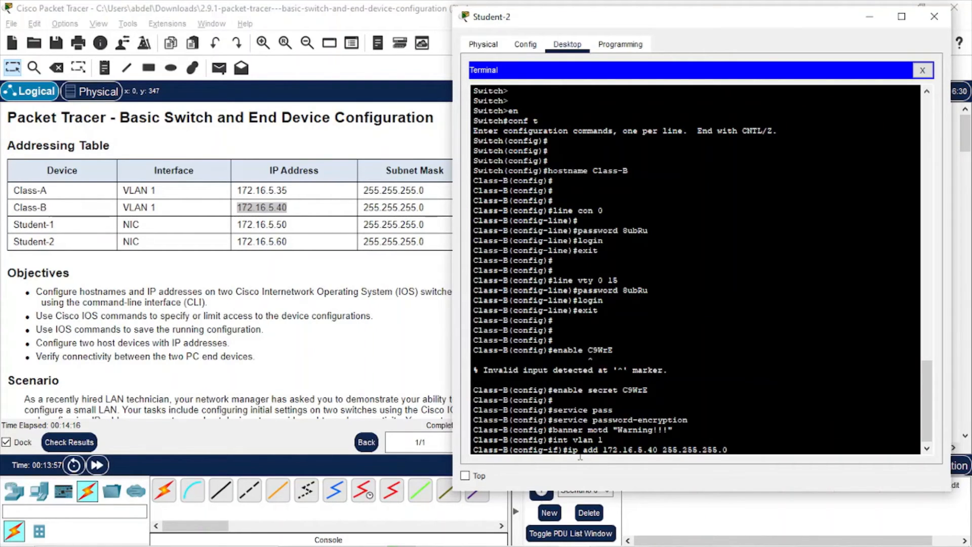
Assign 172.16.5.40 255.255.255.0 to VLAN 1, bring it up with no shut, and exit to Class-B#
key(Return)
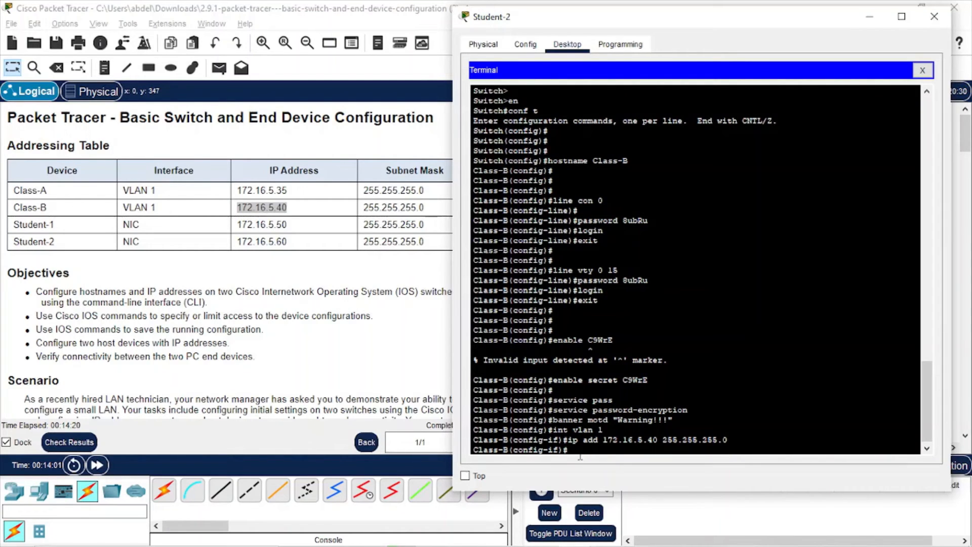
key(Return)
key(Return)
text(no shut)
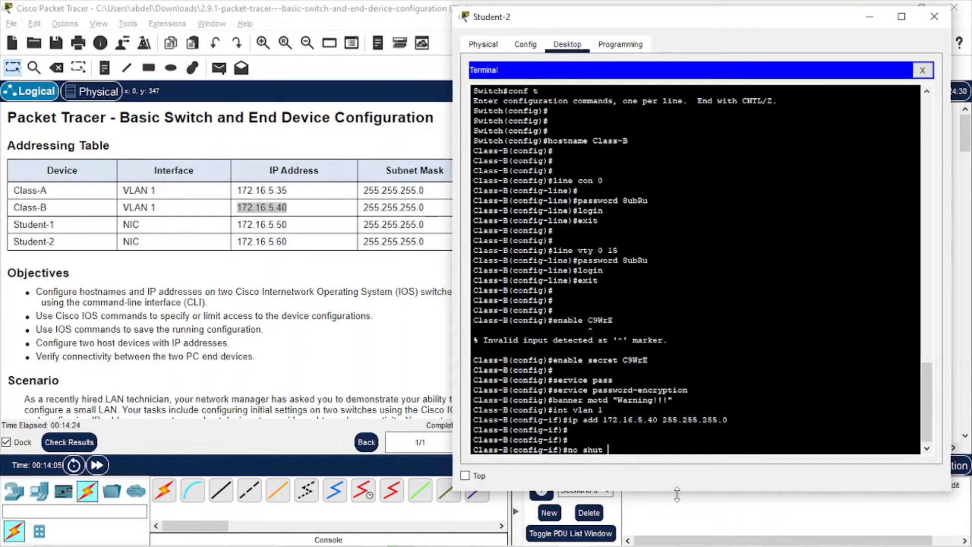
key(Return)
key(Return)
key(Return)
key(Return)
key(Return)
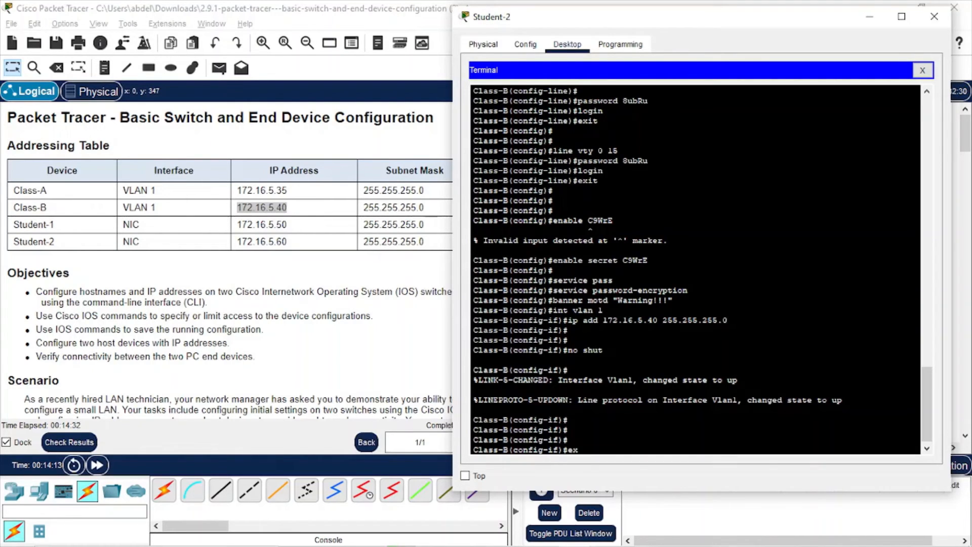
text(it)
key(Return)
text(exi)
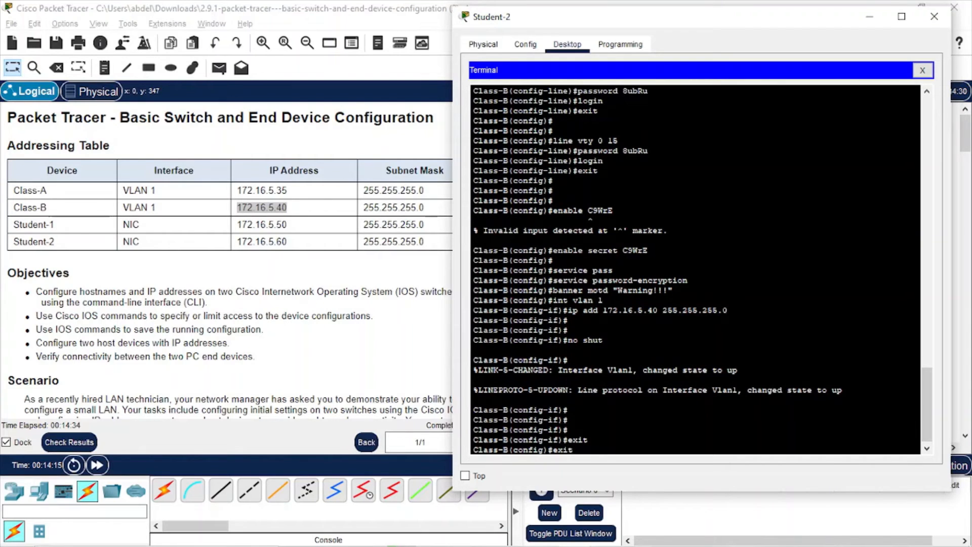
text(t)
key(Return)
key(Return)
key(Return)
key(Return)
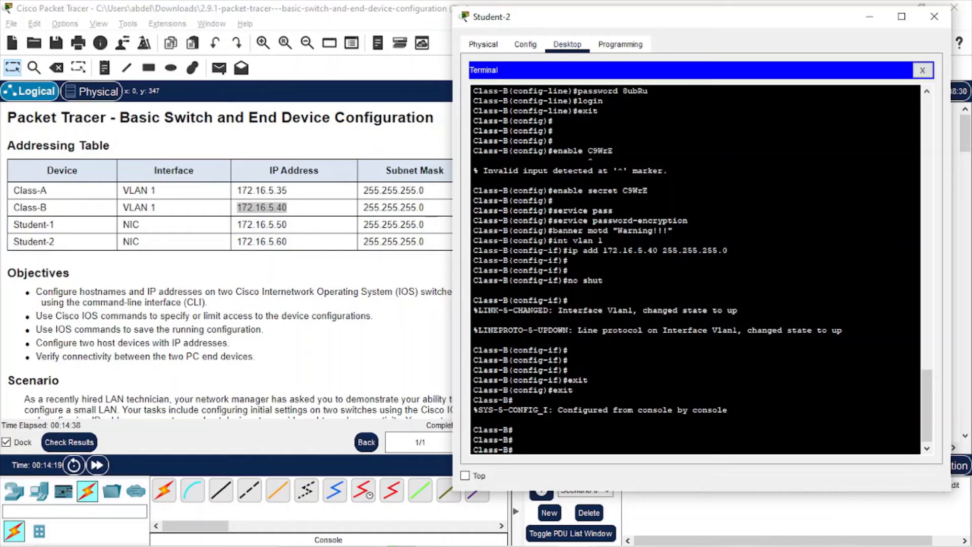
text(cv)
text(opy )
text(ruin start)
Save Class-B's running configuration to startup-config with copy run start, then close the terminal window
key(Left)
key(Left)
key(Left)
key(Left)
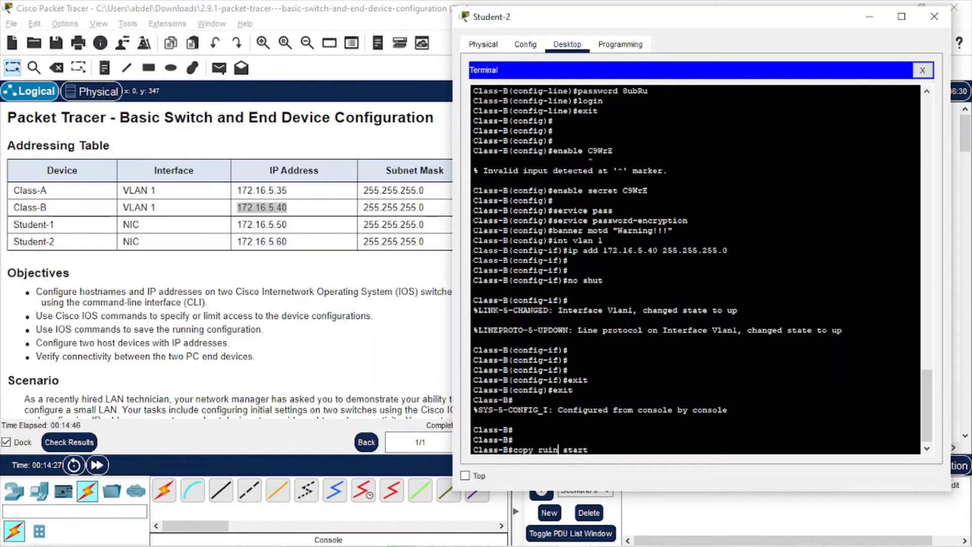
key(BackSpace)
key(Return)
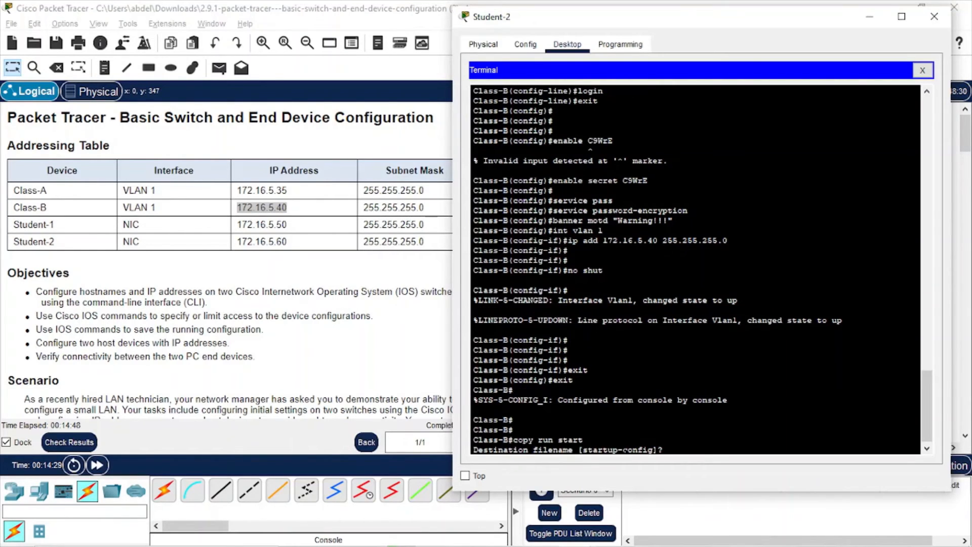
key(Return)
key(Return)
key(Return)
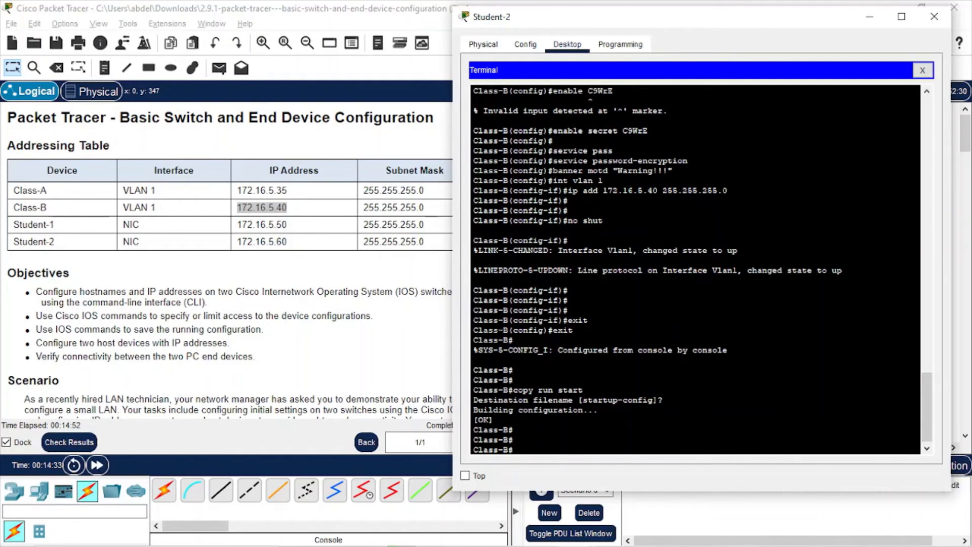
key(alt+F4)
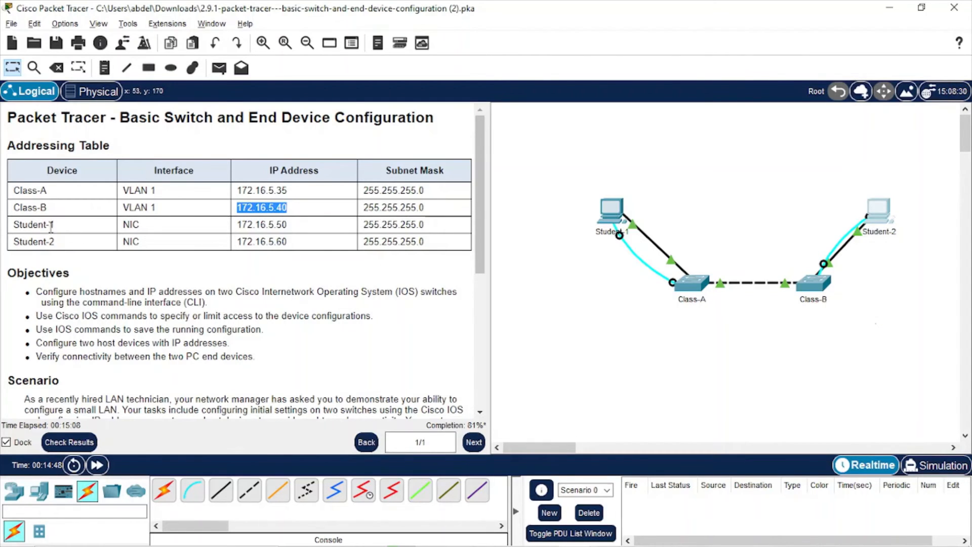
Open Student-1's IP Configuration and look up its address in the addressing table
click(612, 212)
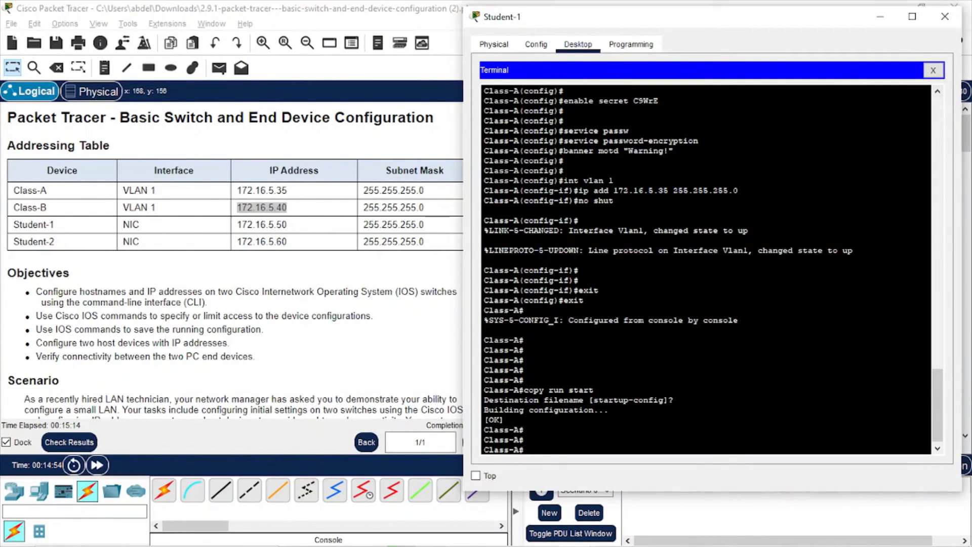
click(932, 71)
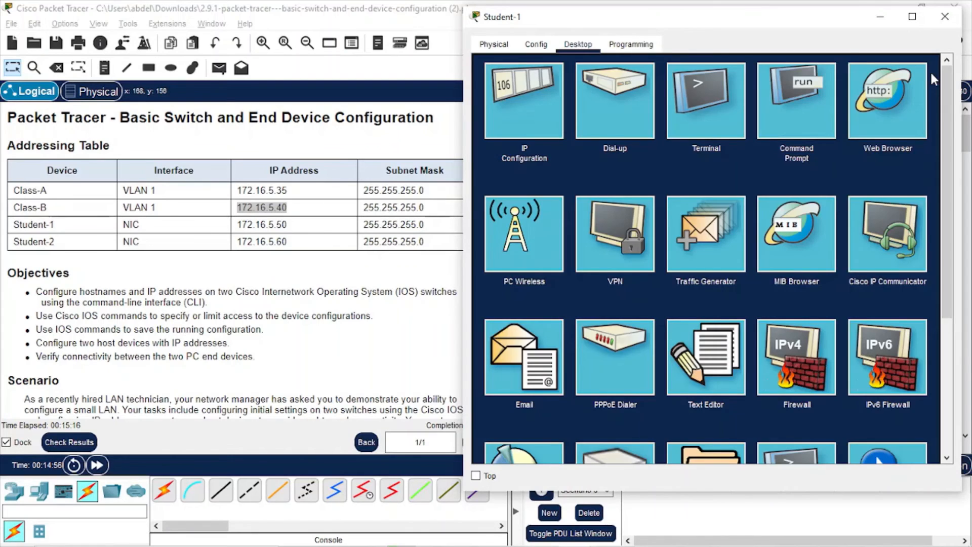
click(520, 103)
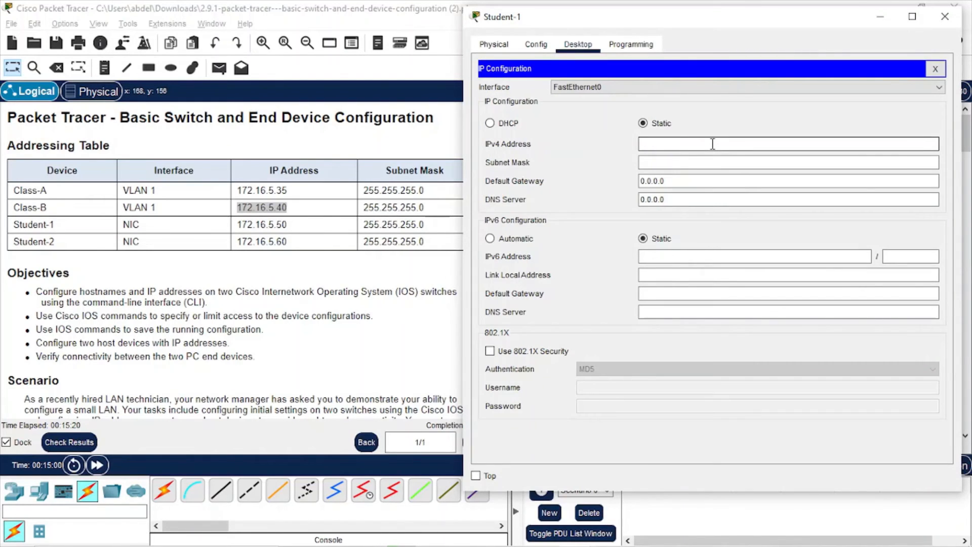
double_click(268, 226)
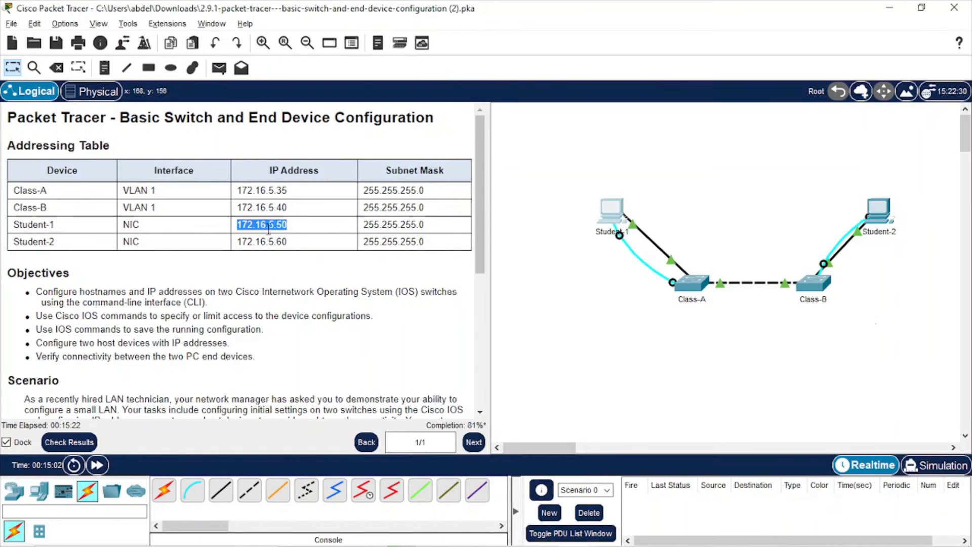
key(alt+Tab)
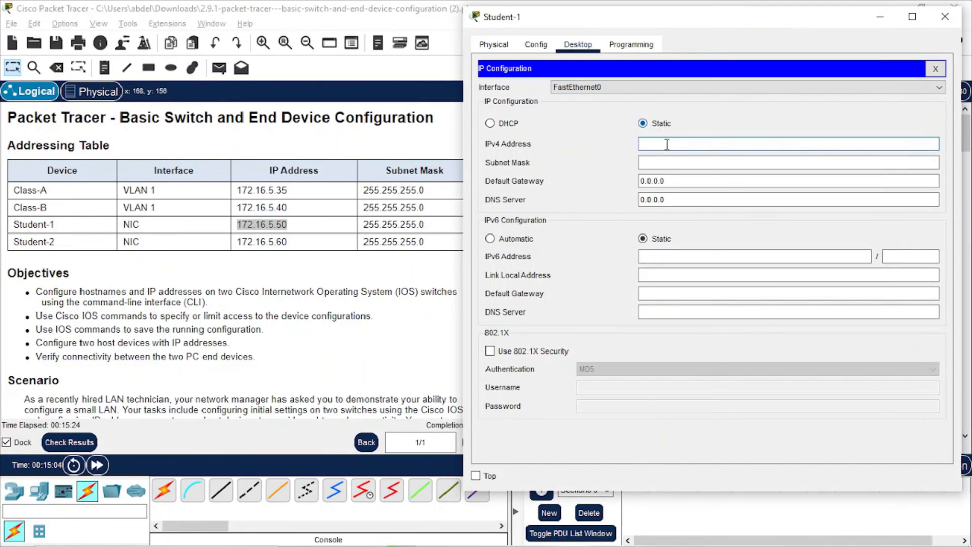
Give Student-1 IPv4 address 172.16.5.50 with subnet mask 255.255.255.0, then bring up Student-2
click(667, 145)
text(172)
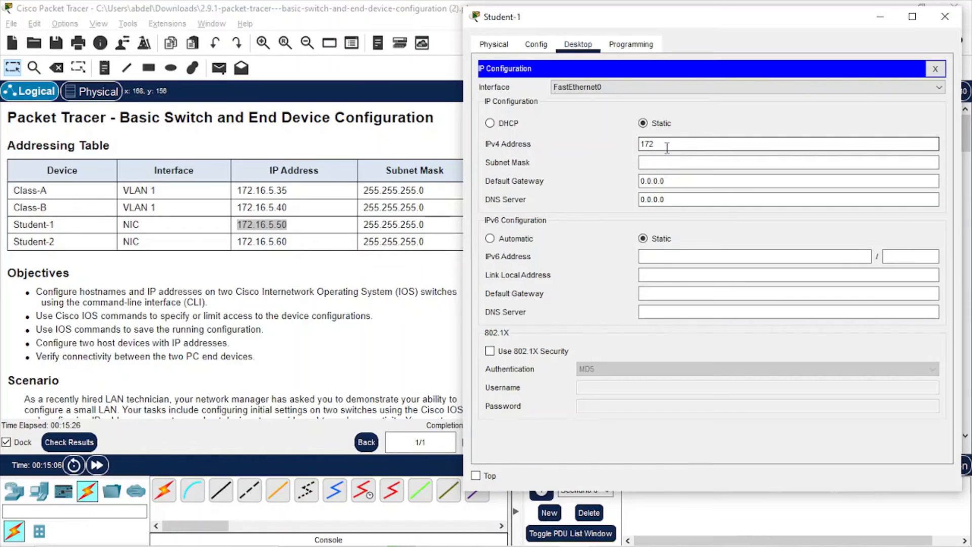
text(.16.5.50)
key(Tab)
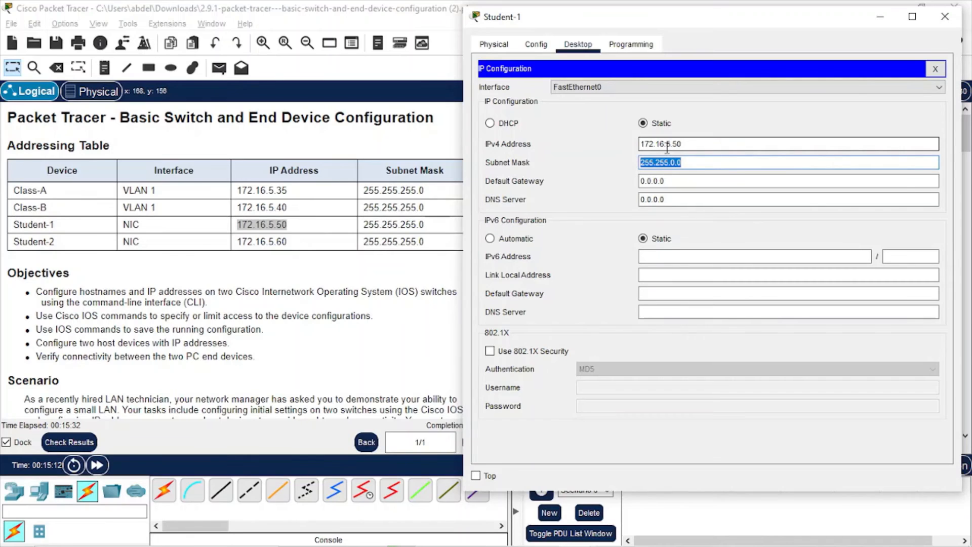
key(Right)
key(Left)
key(Left)
key(Left)
key(Caps_Lock)
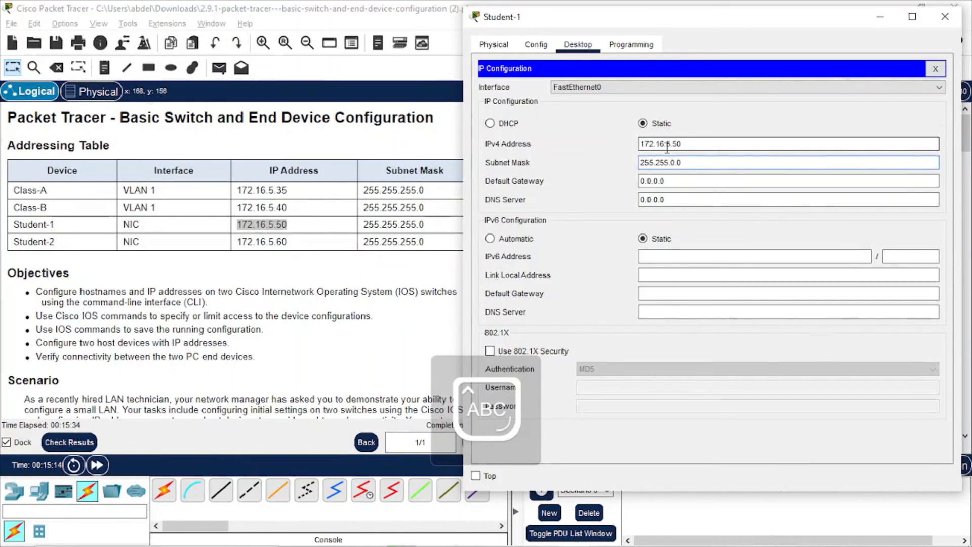
key(Caps_Lock)
key(BackSpace)
text(255)
key(Tab)
key(Tab)
key(Tab)
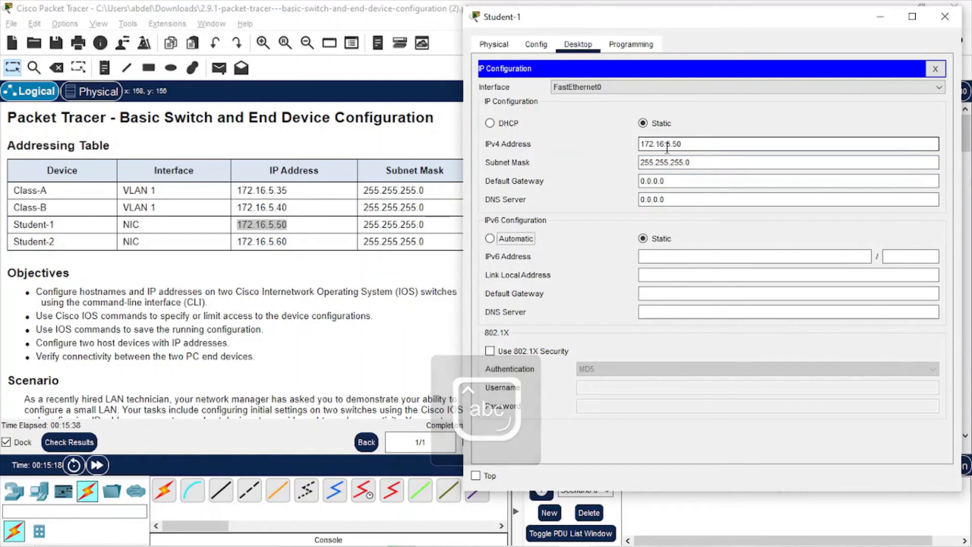
click(935, 68)
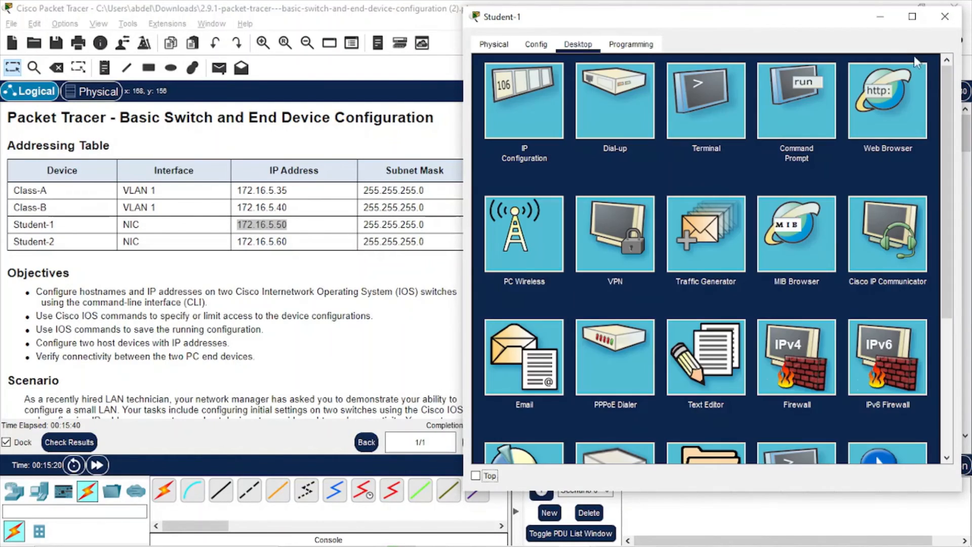
click(880, 16)
click(886, 216)
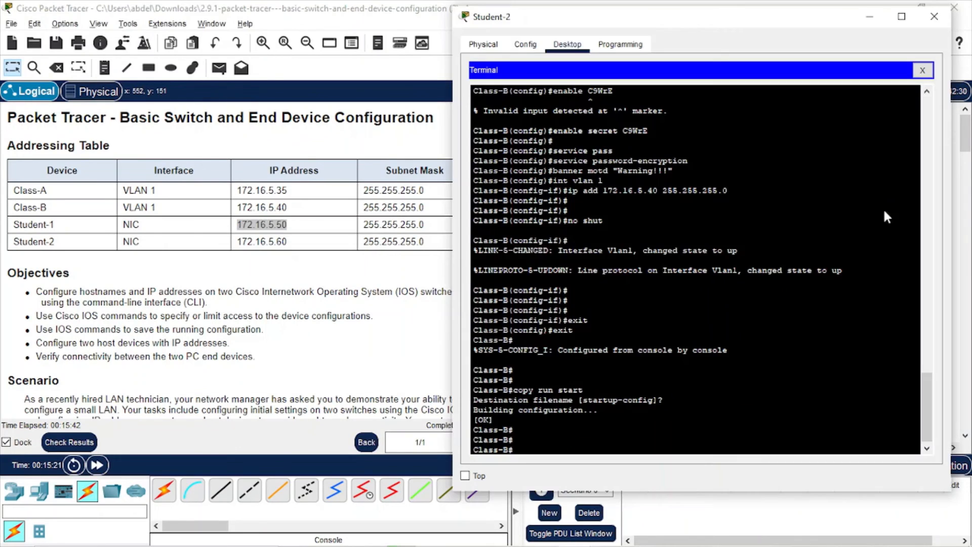
Open Student-2's IP Configuration and enter the IPv4 address 172.16.5.60
click(929, 74)
click(491, 105)
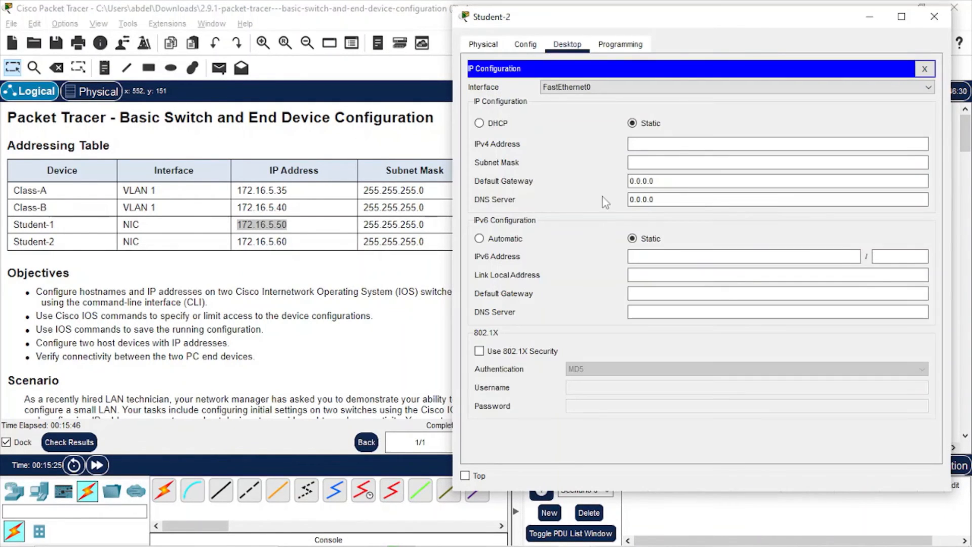
click(677, 145)
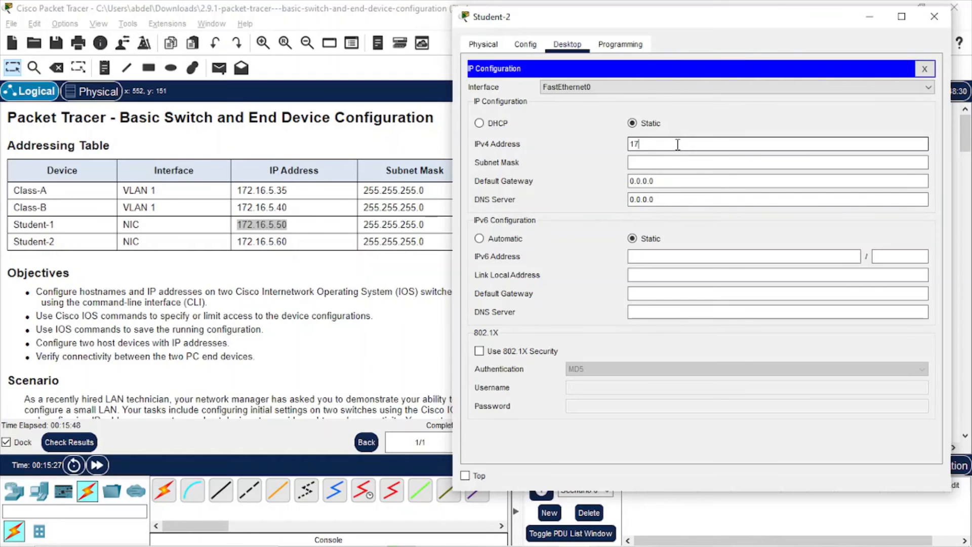
text(172.16)
text(.)
text(5.60)
key(Tab)
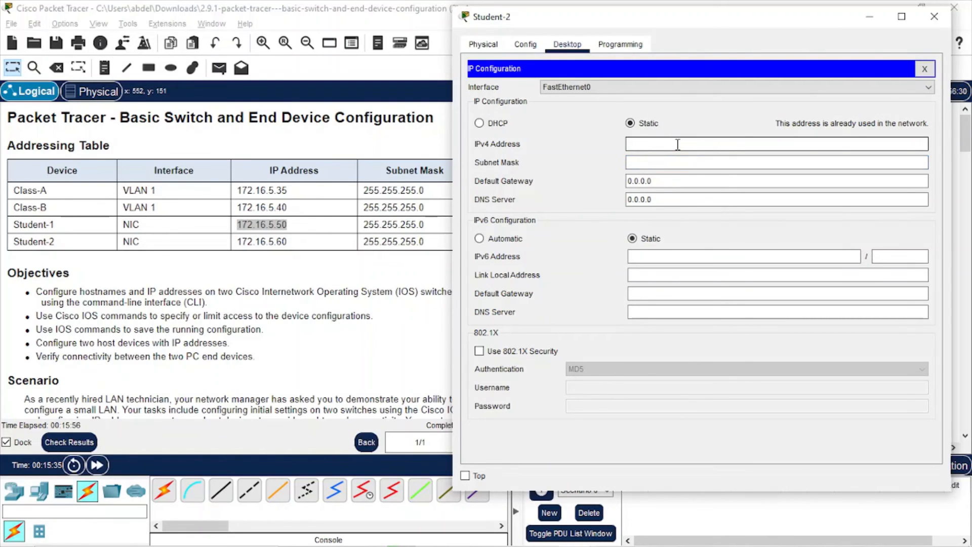
click(678, 144)
text(172.16.5.60)
key(Tab)
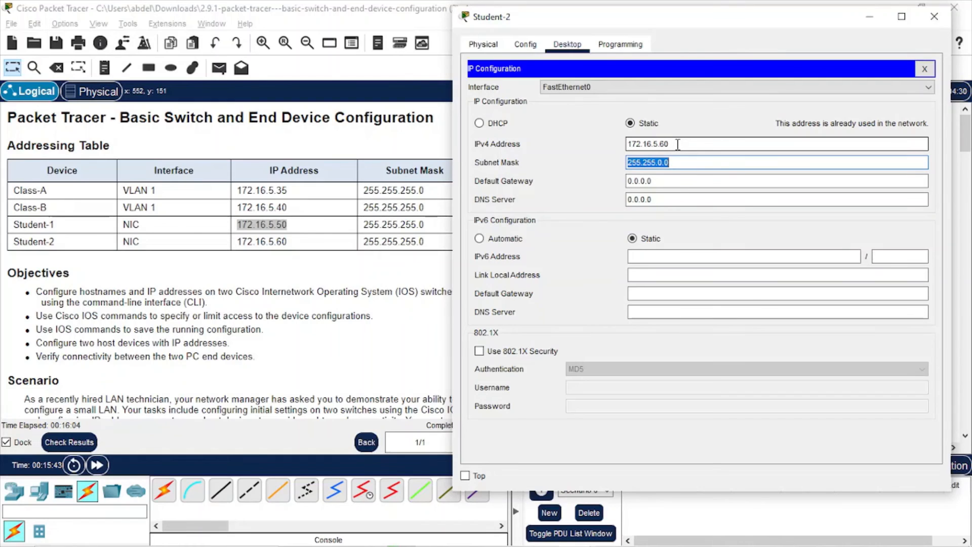
Set Student-2's subnet mask to 255.255.255.0, verify it against the addressing table, and return to the topology
key(Right)
key(BackSpace)
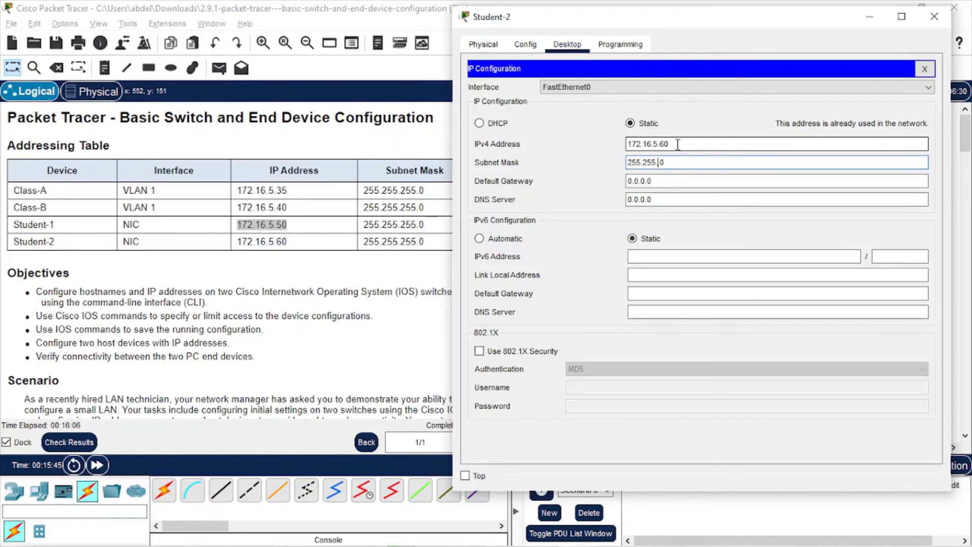
text(255.)
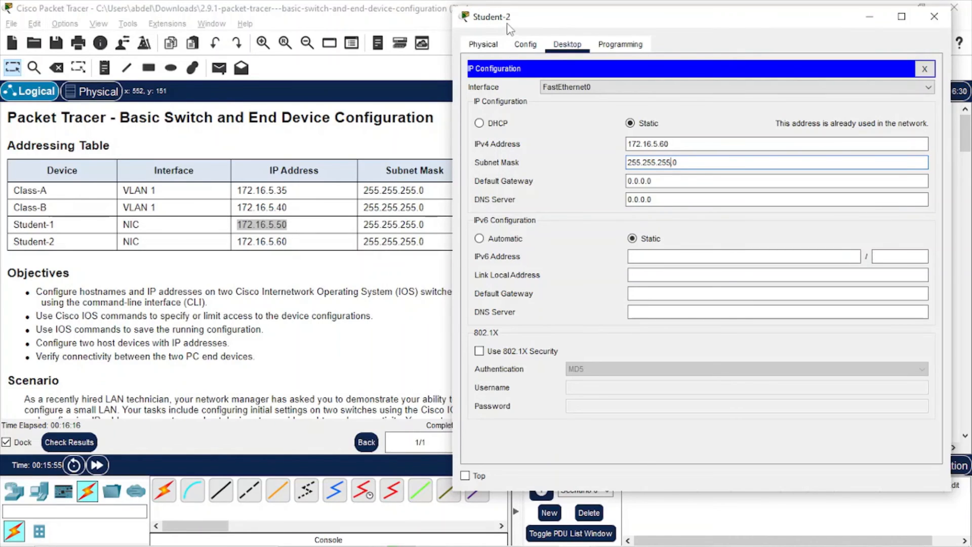
click(281, 223)
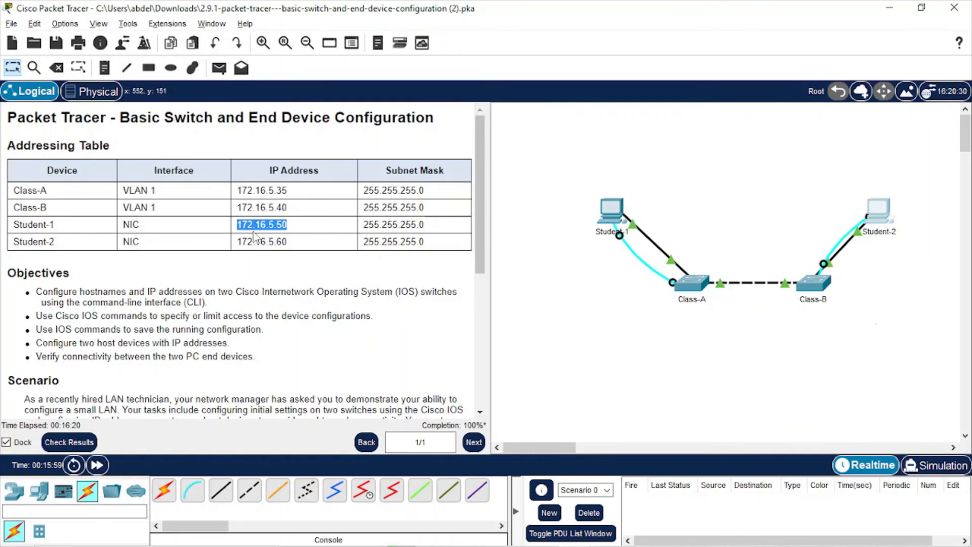
double_click(397, 223)
key(alt+Tab)
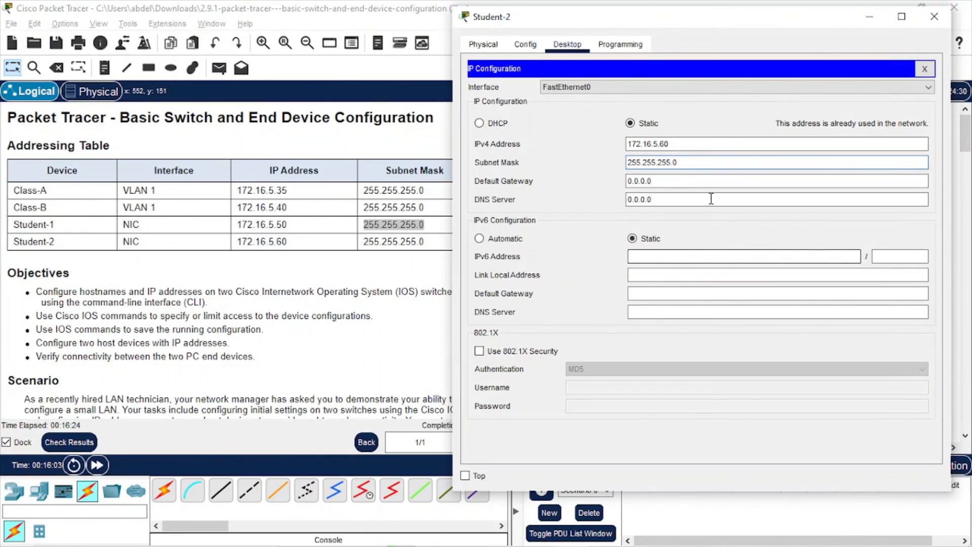
click(422, 294)
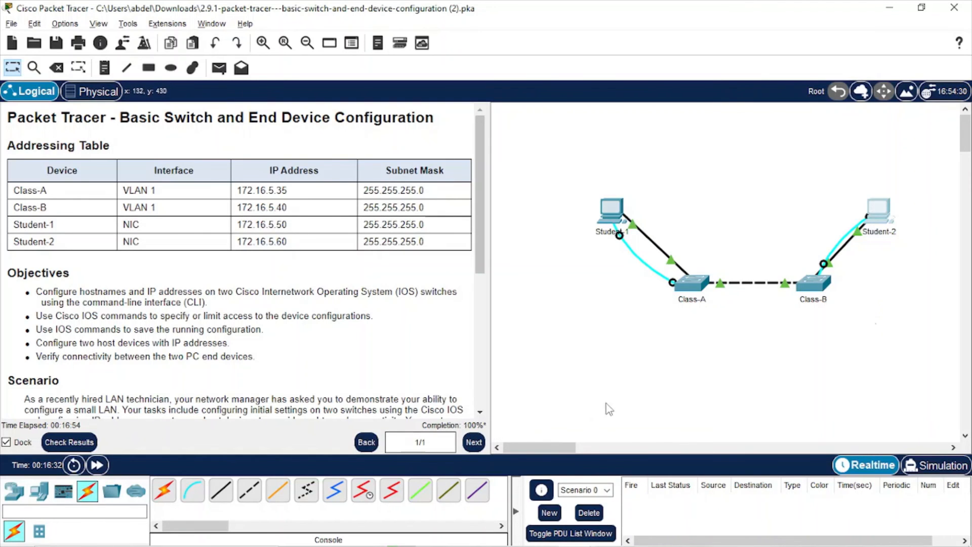
From Student-2's Command Prompt, ping 172.16.5.50 and confirm four replies with 0% loss
key(alt+Tab)
key(alt+Tab)
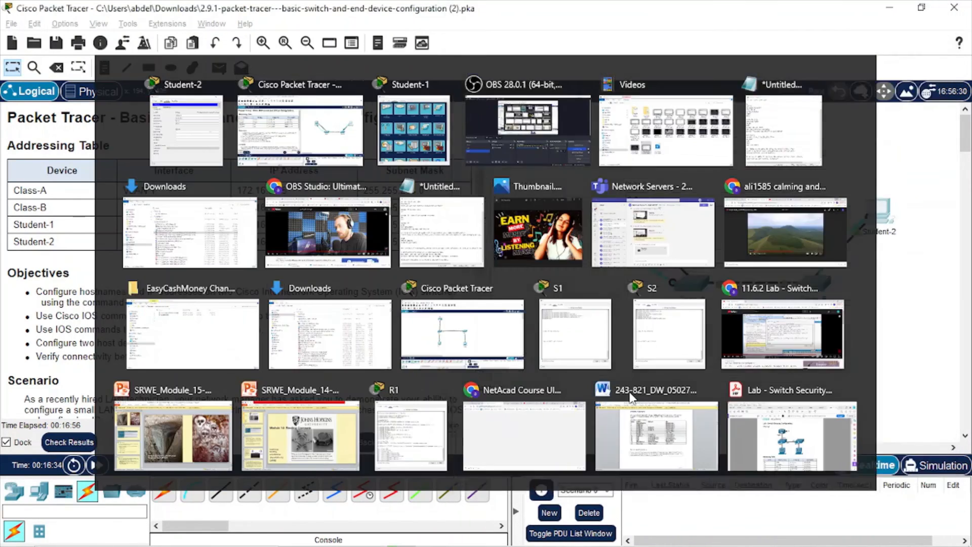
click(886, 218)
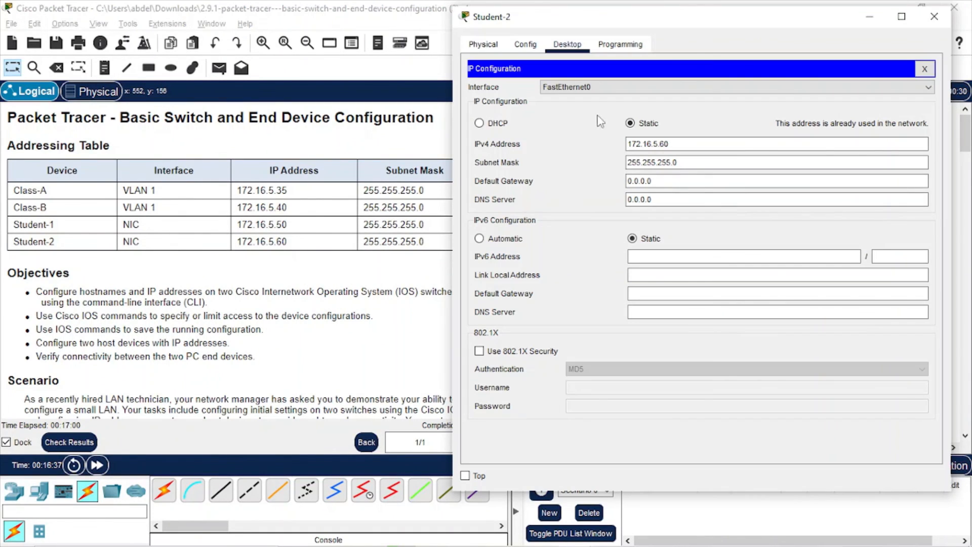
click(923, 71)
click(805, 87)
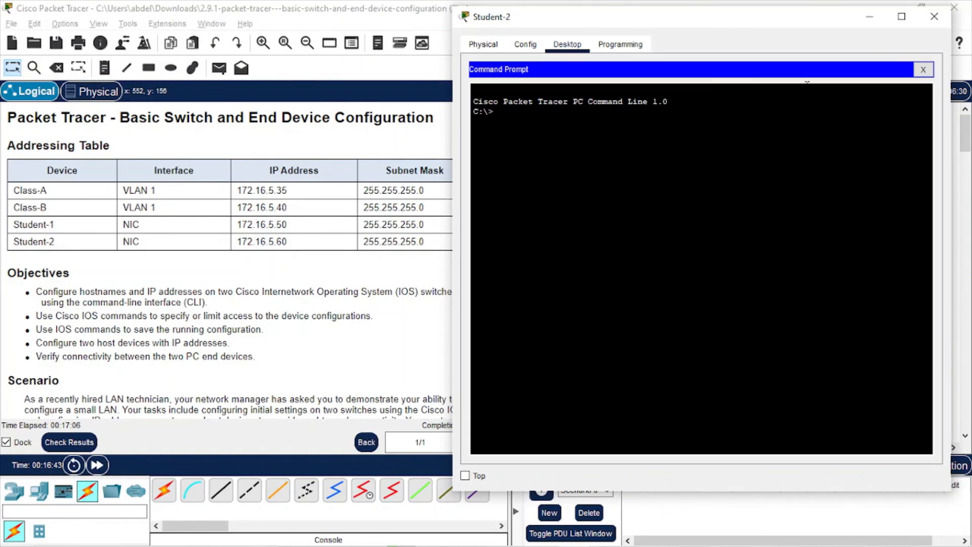
key(Return)
key(Return)
key(Return)
key(Return)
text(pin)
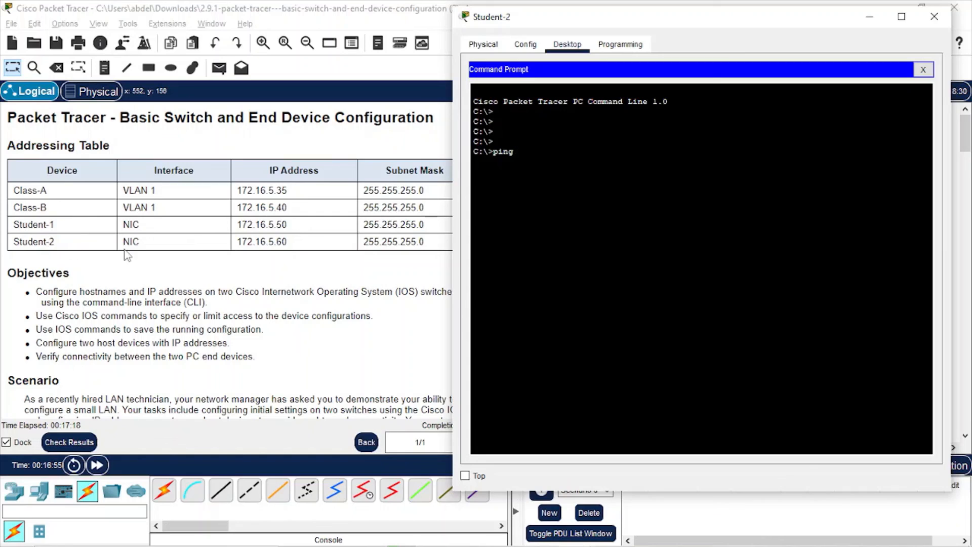
text(g 172.16.5.50)
key(Return)
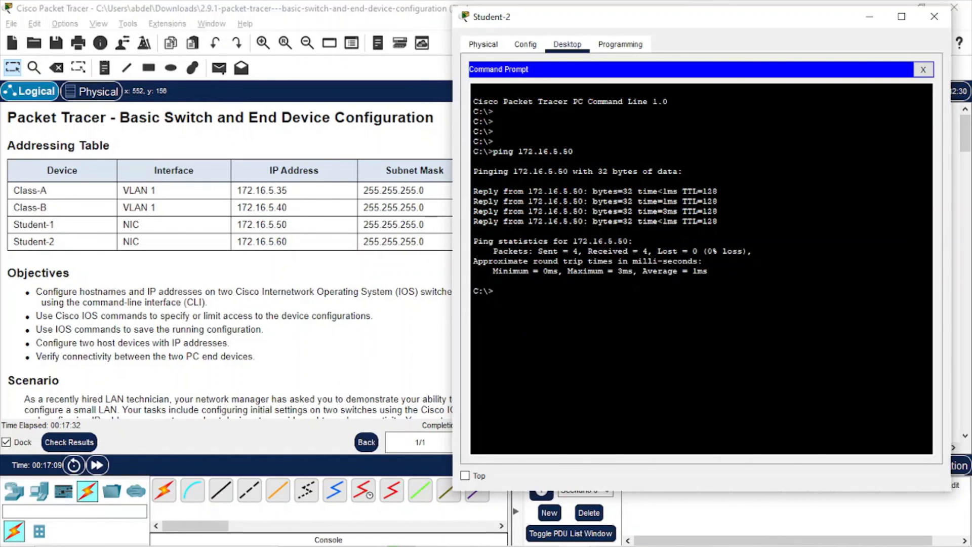
click(386, 284)
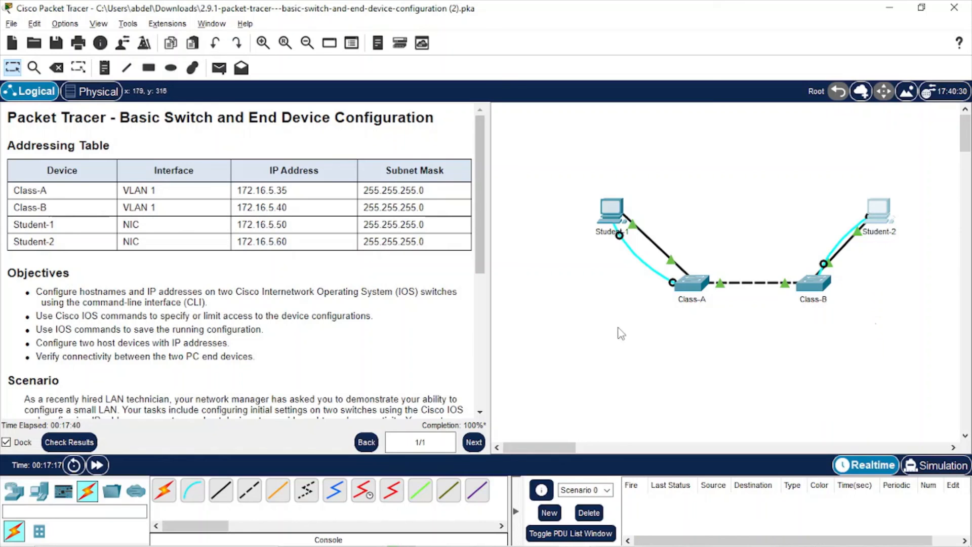
key(Caps_Lock)
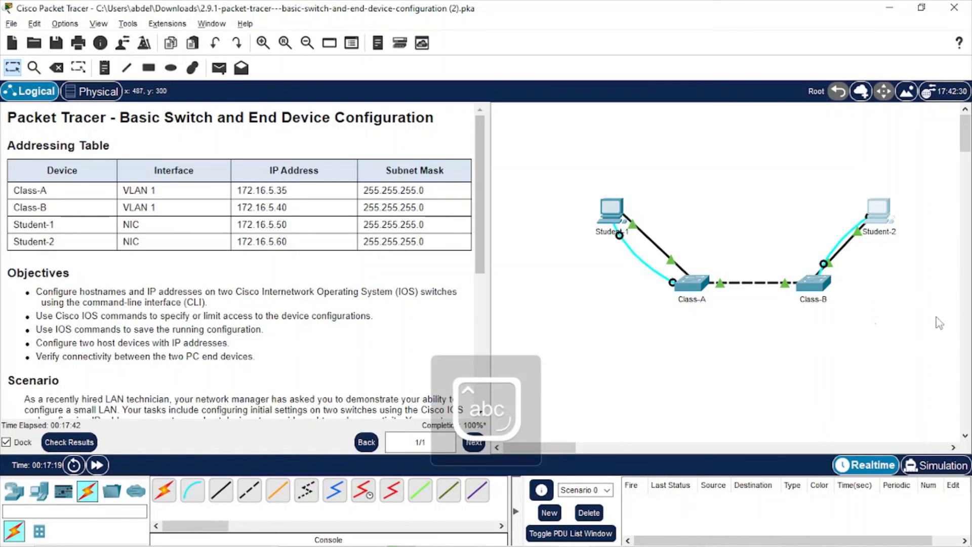
key(alt+Tab)
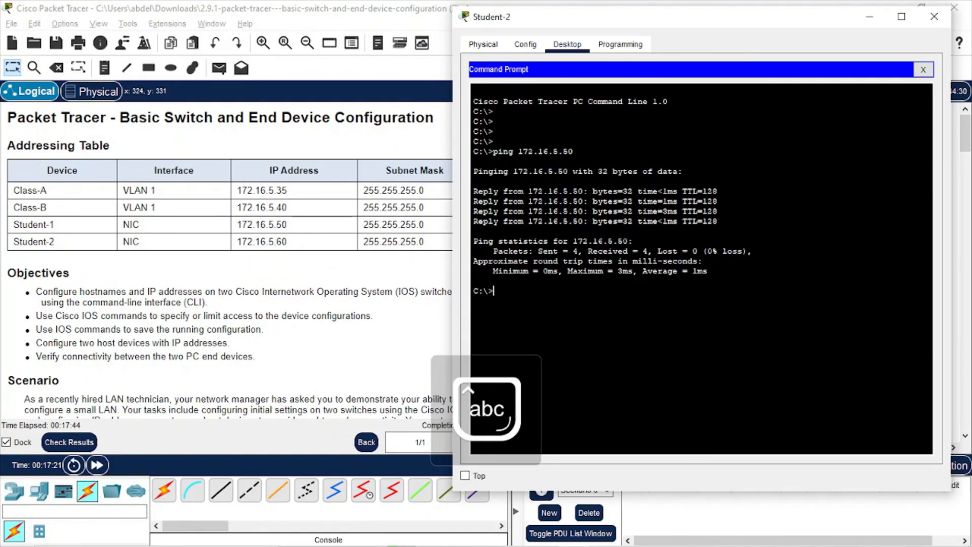